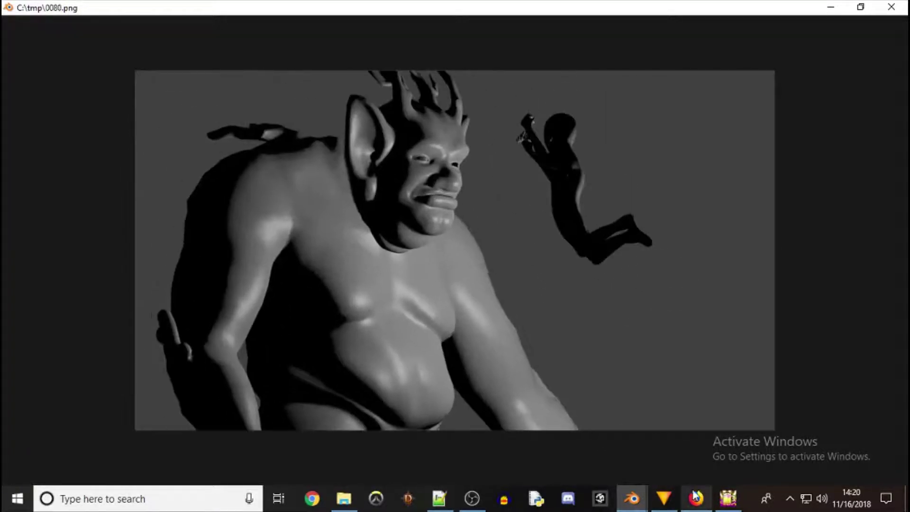
Step: Bring the Blender window forward and open the idleStance.blend file
{"action": "mouse_move", "coordinate": [633, 498]}
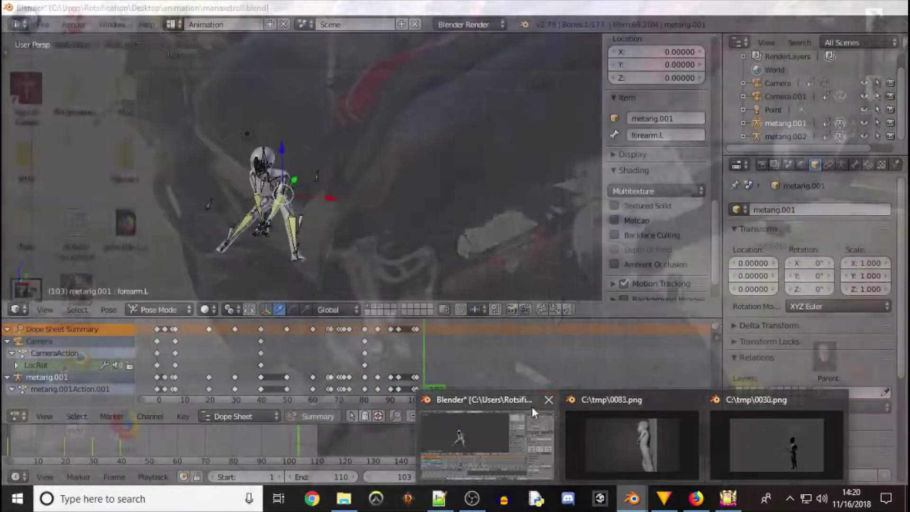
{"action": "left_click", "coordinate": [532, 407]}
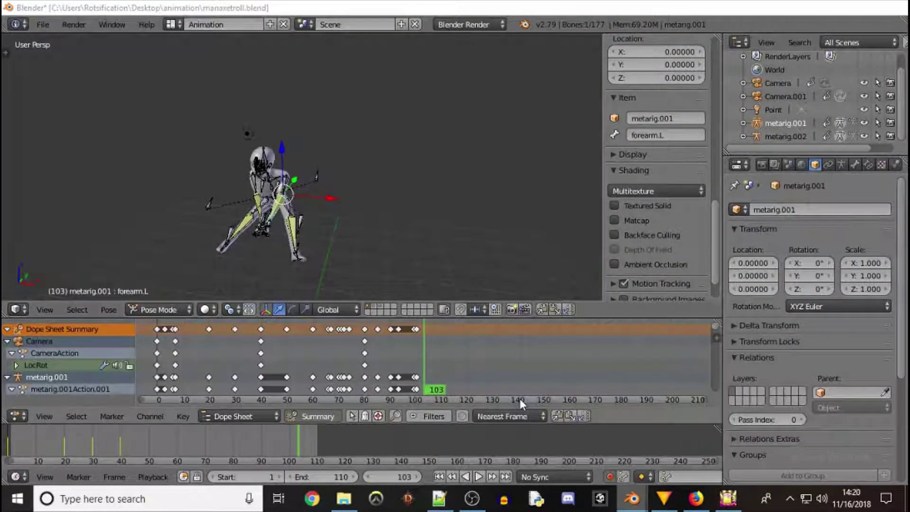
{"action": "left_click", "coordinate": [42, 24]}
{"action": "left_click", "coordinate": [64, 54]}
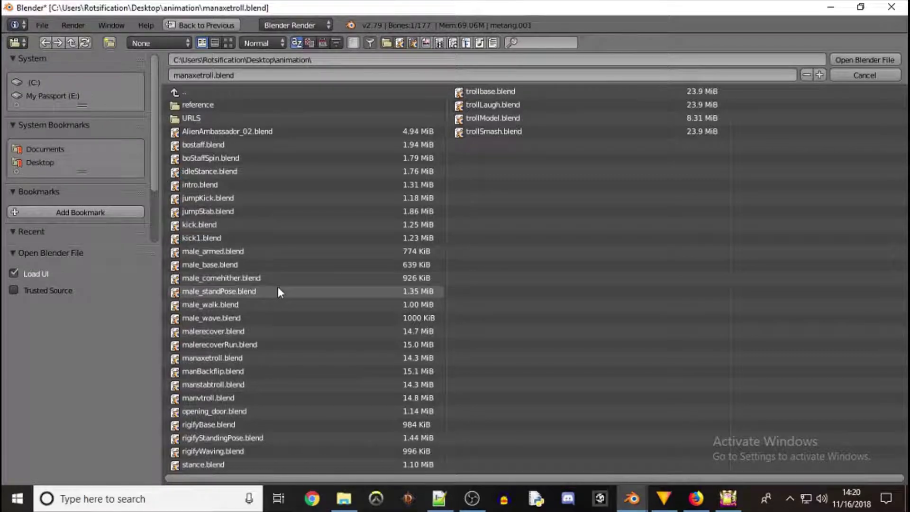
{"action": "double_click", "coordinate": [212, 173]}
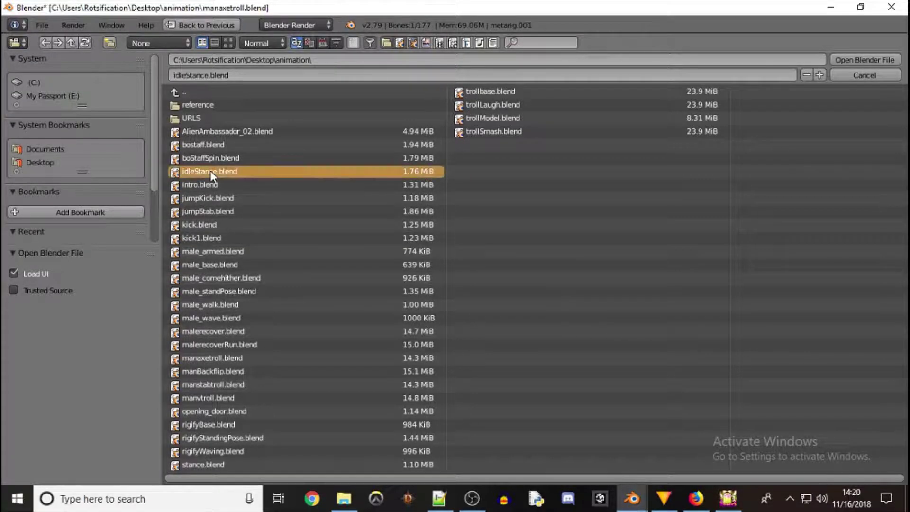
Step: Play the idle stance animation and stop it at frame 69
{"action": "scroll", "coordinate": [474, 274], "scroll_direction": "down", "scroll_amount": 1}
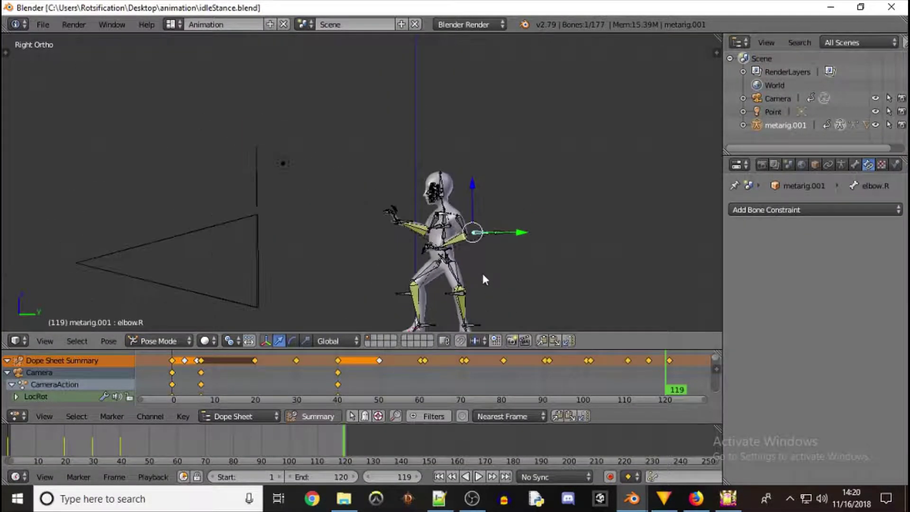
{"action": "left_click", "coordinate": [478, 477]}
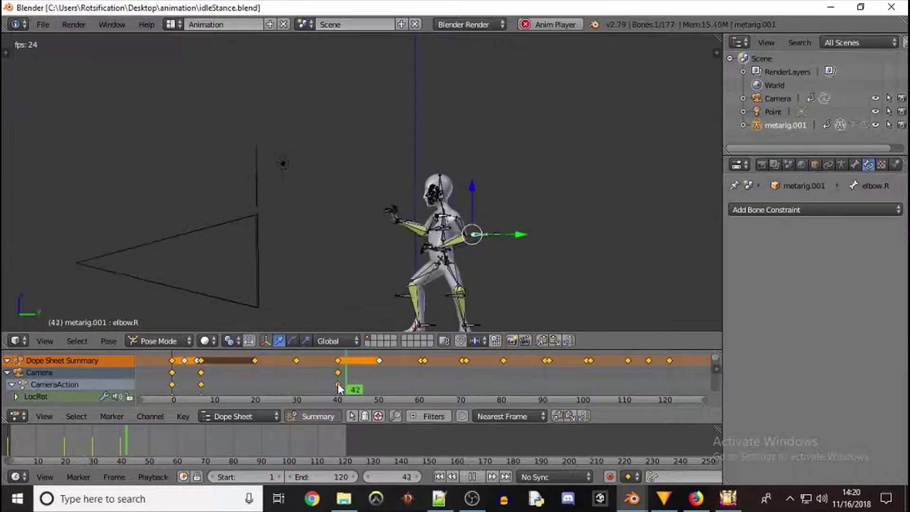
{"action": "left_click", "coordinate": [472, 478]}
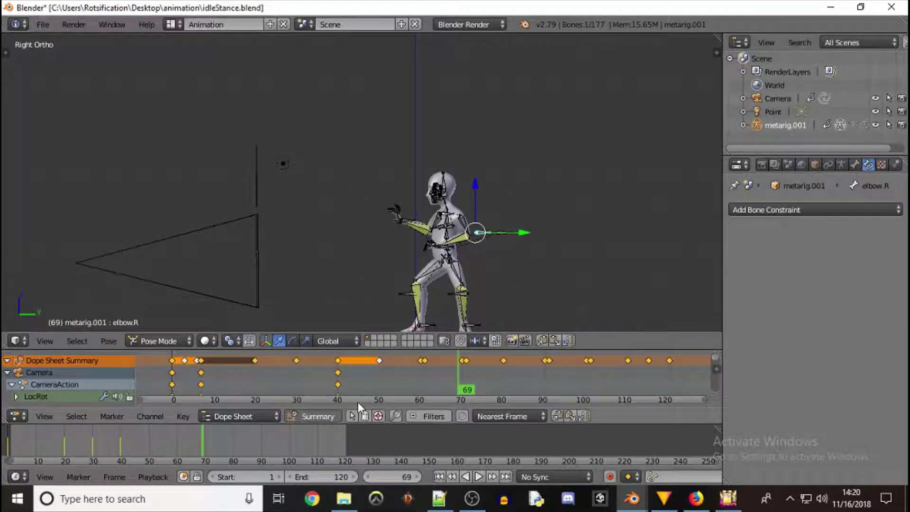
Step: Scrub the idle animation between frames 40 and 50, ending on frame 50
{"action": "left_click", "coordinate": [339, 386]}
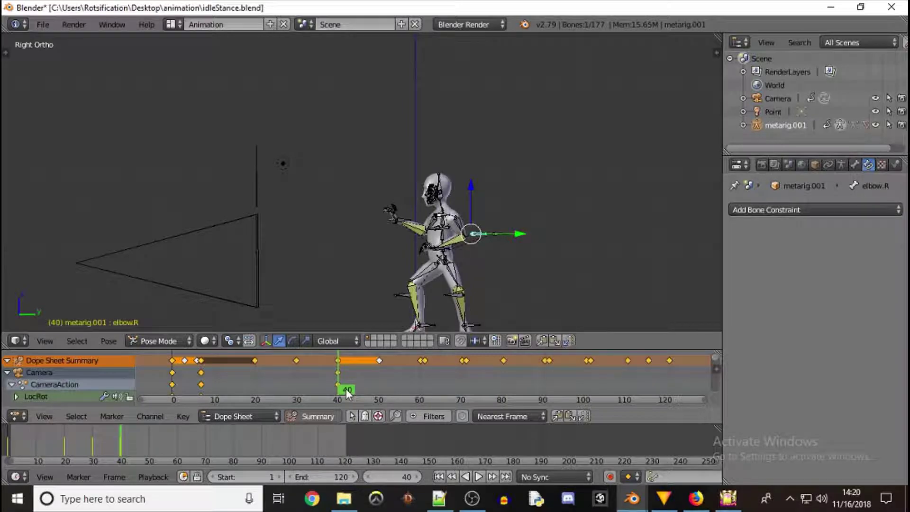
{"action": "key", "text": "alt+a"}
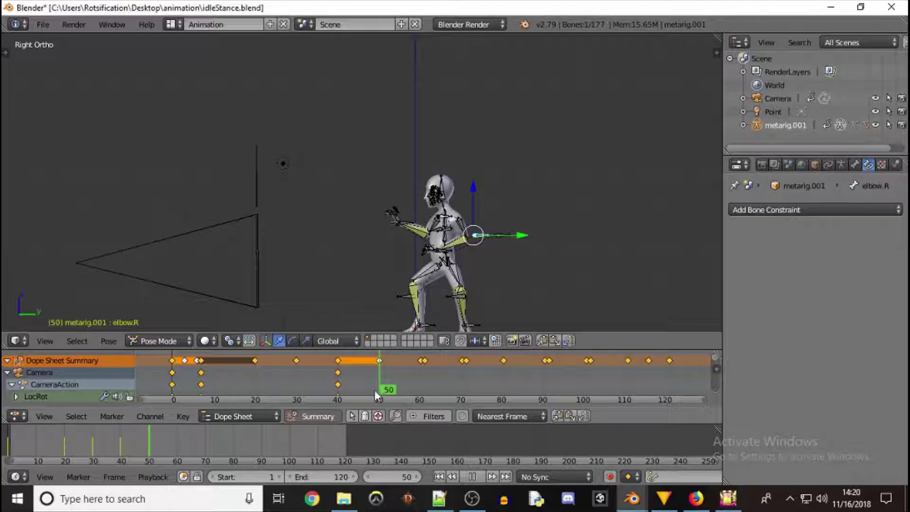
{"action": "left_click", "coordinate": [341, 390]}
{"action": "mouse_move", "coordinate": [341, 390]}
{"action": "left_mouse_down"}
{"action": "mouse_move", "coordinate": [621, 396]}
{"action": "mouse_move", "coordinate": [340, 386]}
{"action": "left_mouse_up"}
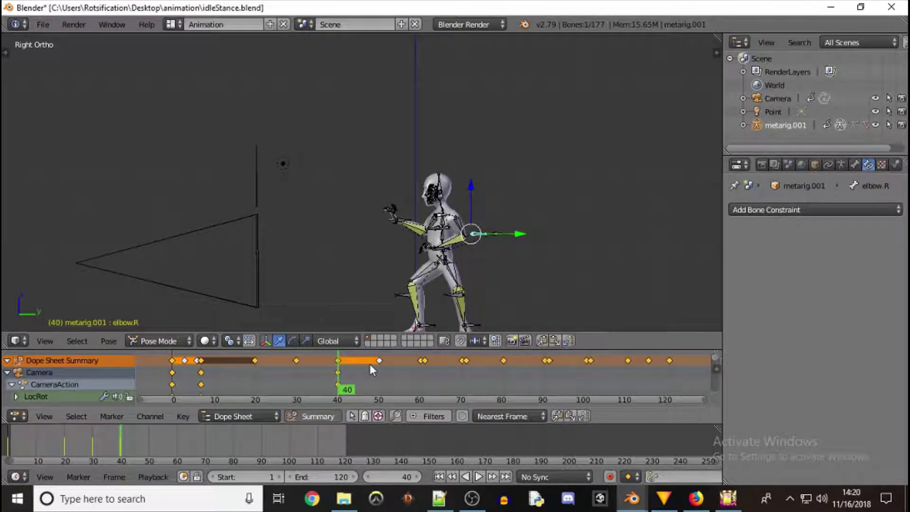
{"action": "left_click", "coordinate": [379, 380]}
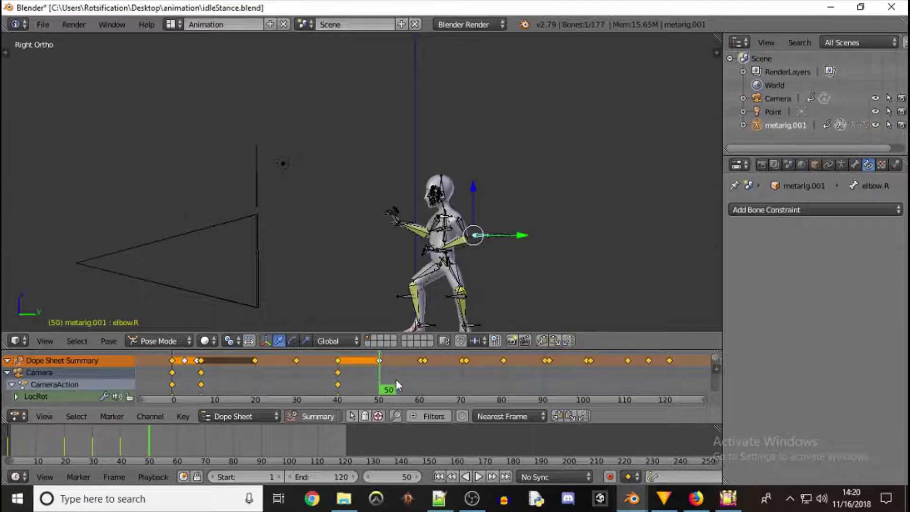
Step: Open the jumpStab.blend file
{"action": "left_click", "coordinate": [43, 24]}
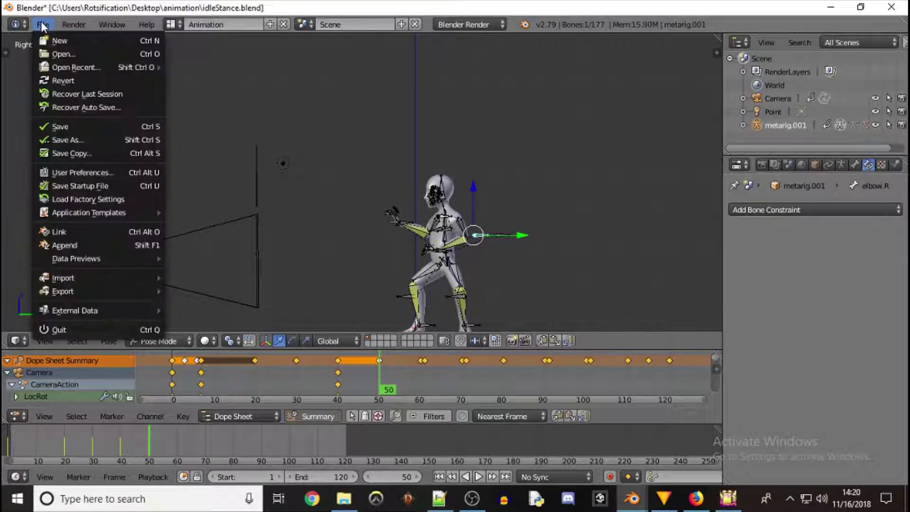
{"action": "left_click", "coordinate": [73, 54]}
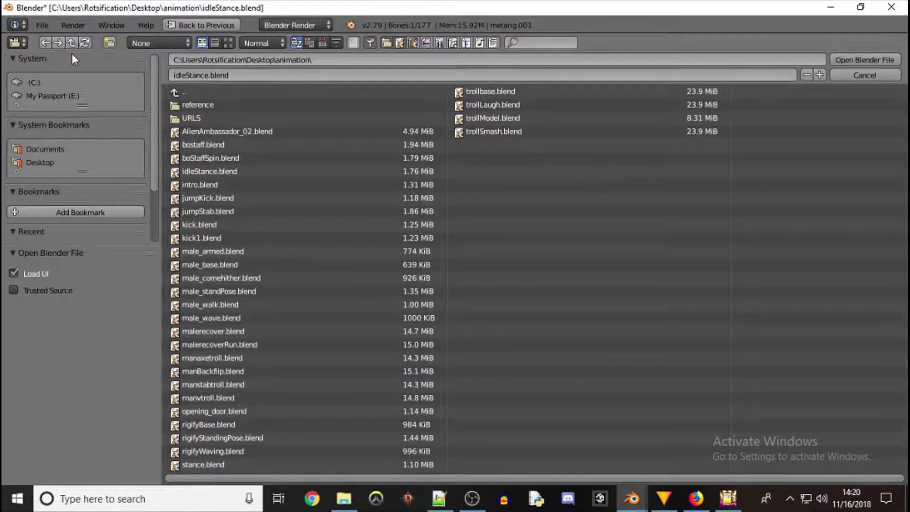
{"action": "double_click", "coordinate": [236, 212]}
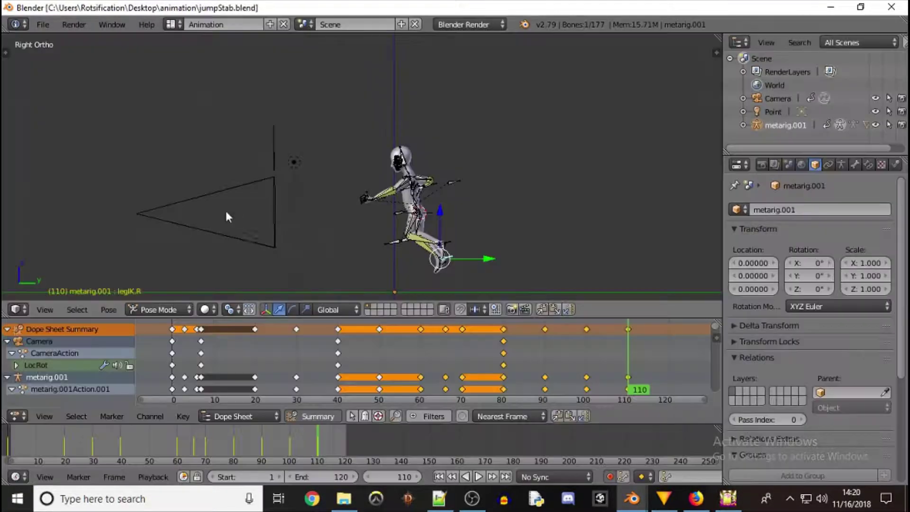
Step: Scrub the jump animation through frames 40, 50 and 112
{"action": "left_click", "coordinate": [337, 386]}
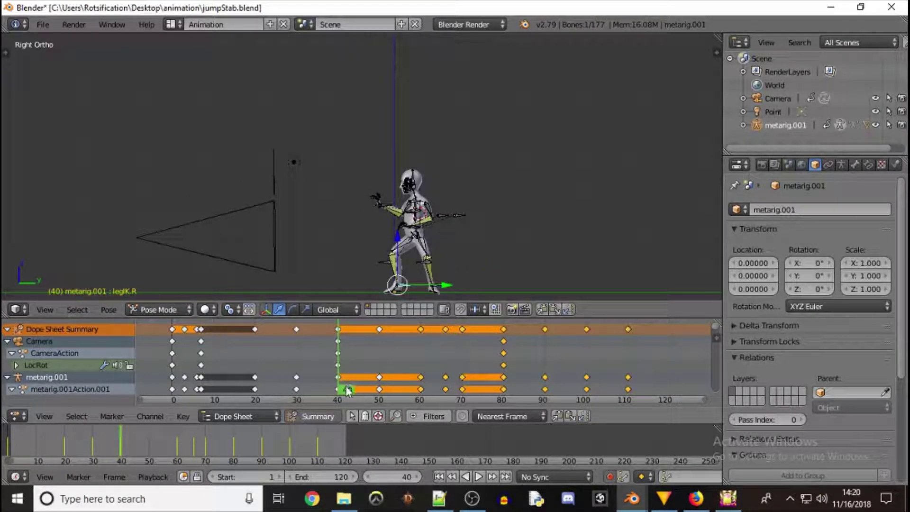
{"action": "left_click_drag", "start_coordinate": [346, 387], "coordinate": [382, 389]}
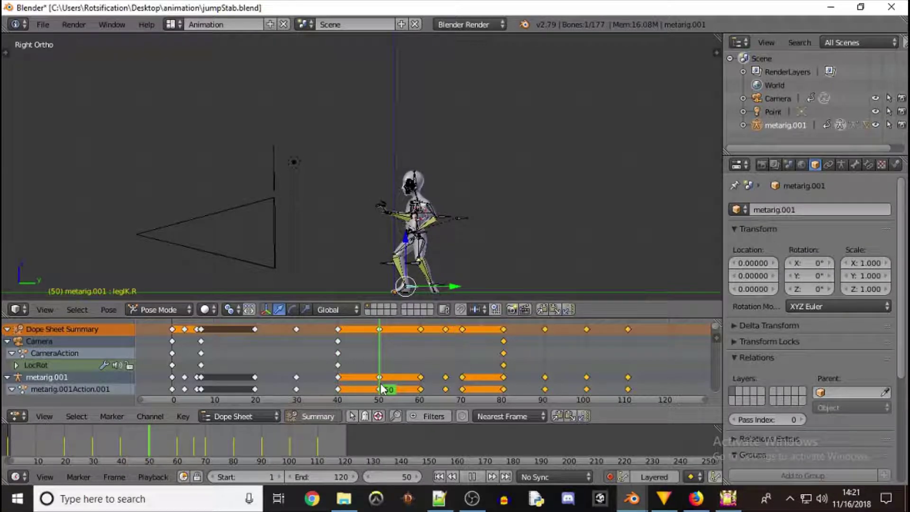
{"action": "left_click_drag", "start_coordinate": [381, 388], "coordinate": [638, 361]}
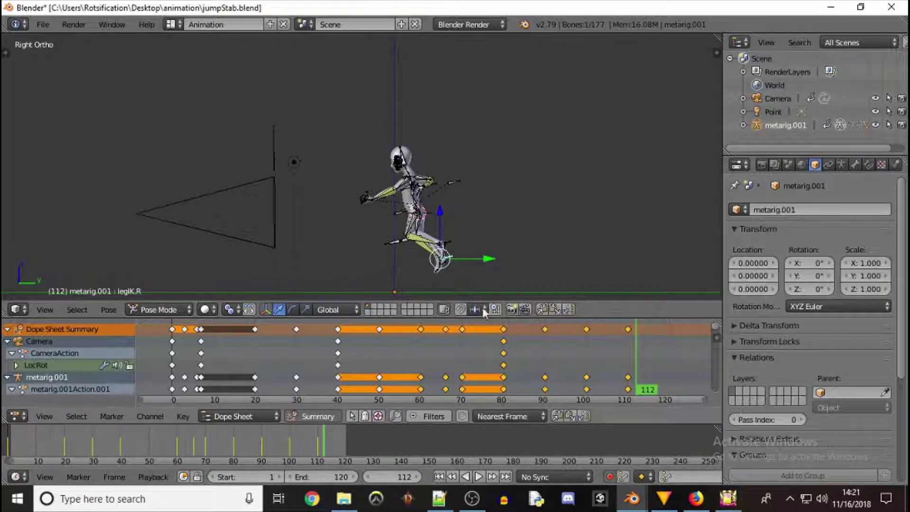
{"action": "left_click", "coordinate": [44, 24]}
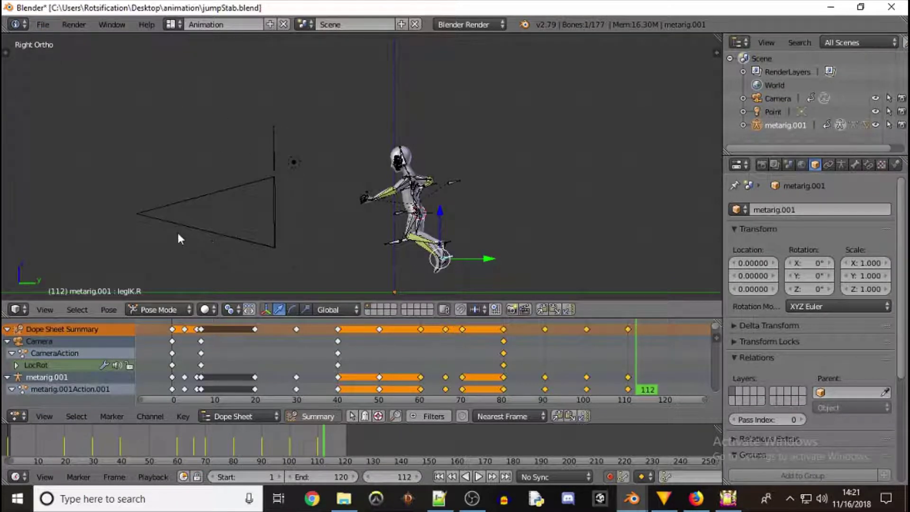
Step: Open manaxetroll.blend and view the troll scene from above
{"action": "left_click", "coordinate": [43, 24]}
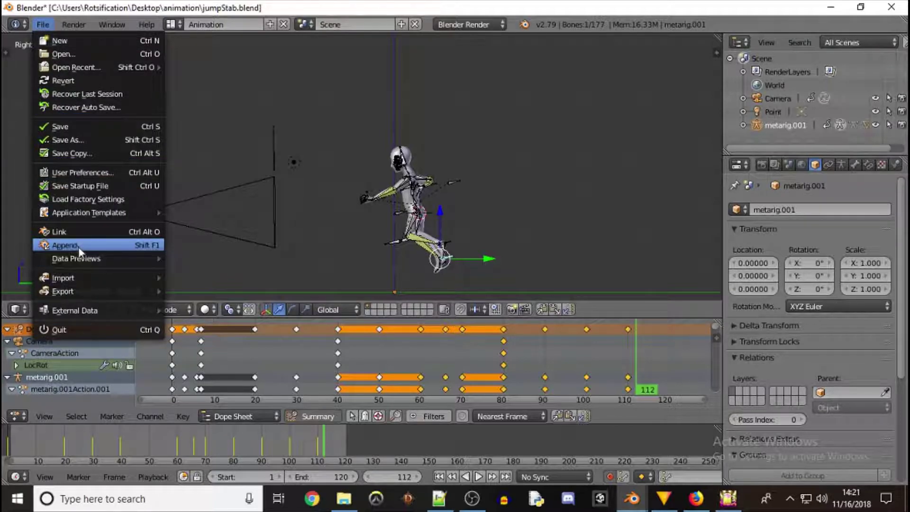
{"action": "left_click", "coordinate": [71, 54]}
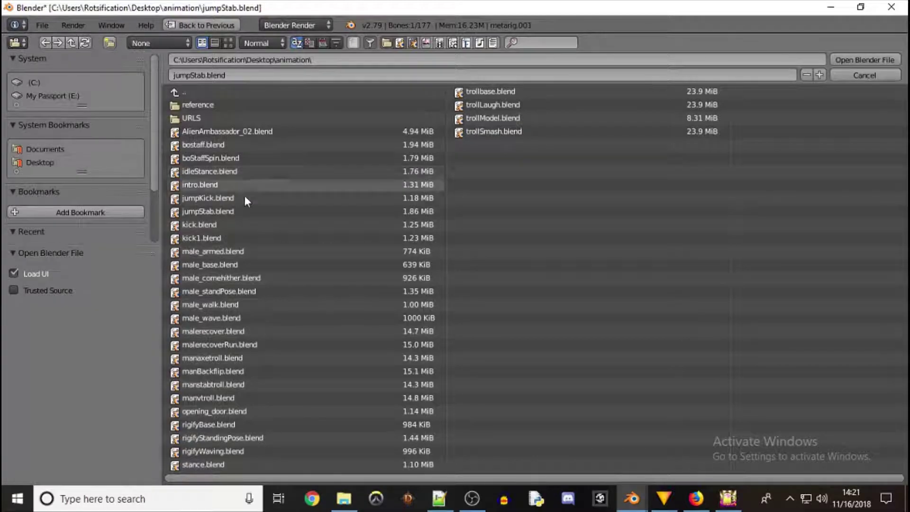
{"action": "double_click", "coordinate": [233, 360]}
{"action": "middle_click_drag", "start_coordinate": [238, 144], "coordinate": [251, 165]}
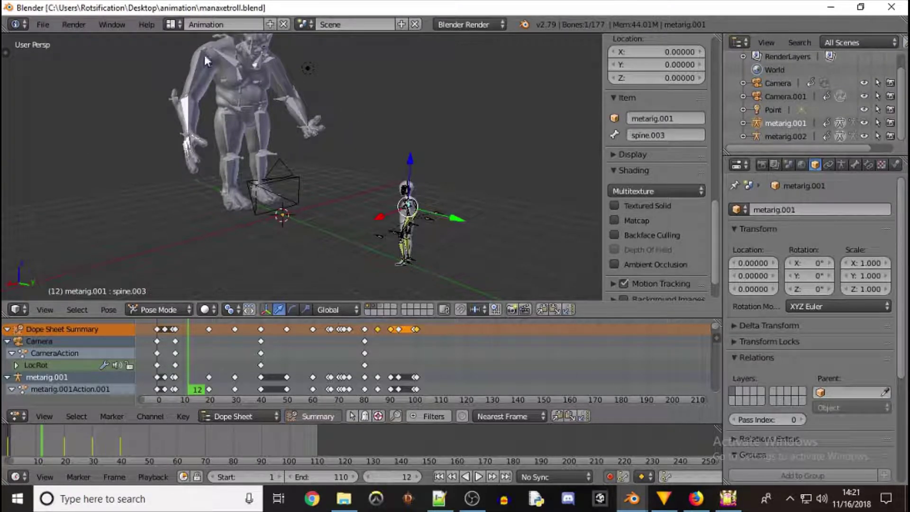
{"action": "key", "text": "1"}
Step: Browse into trollbase.blend's Object folder in the Append browser
{"action": "left_click", "coordinate": [42, 24]}
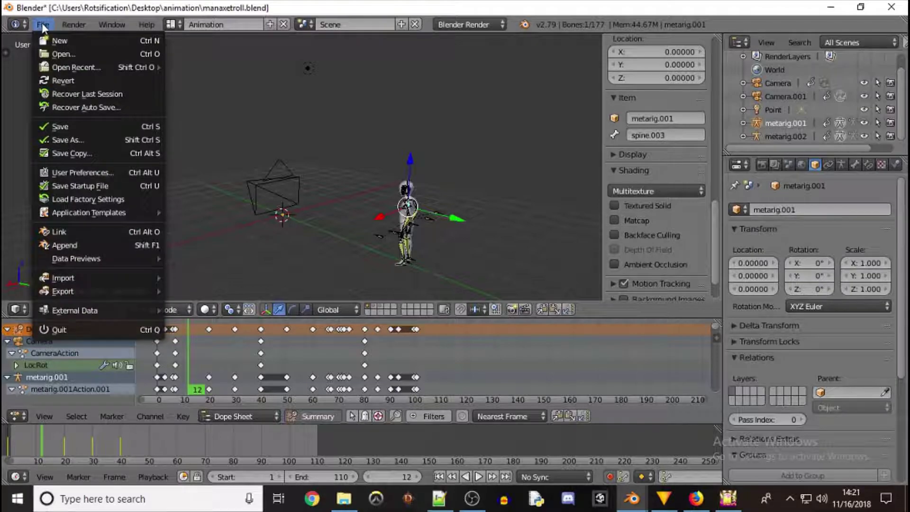
{"action": "left_click", "coordinate": [43, 24]}
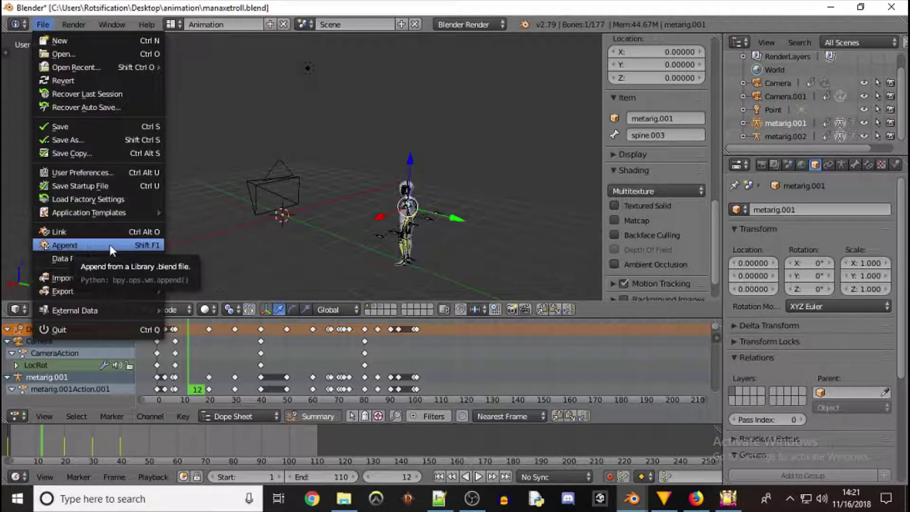
{"action": "left_click", "coordinate": [82, 244]}
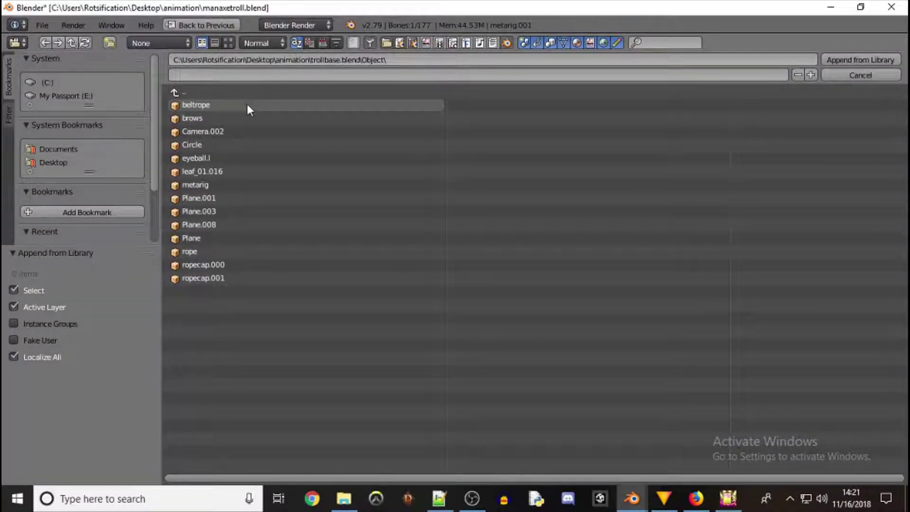
{"action": "left_click", "coordinate": [175, 93]}
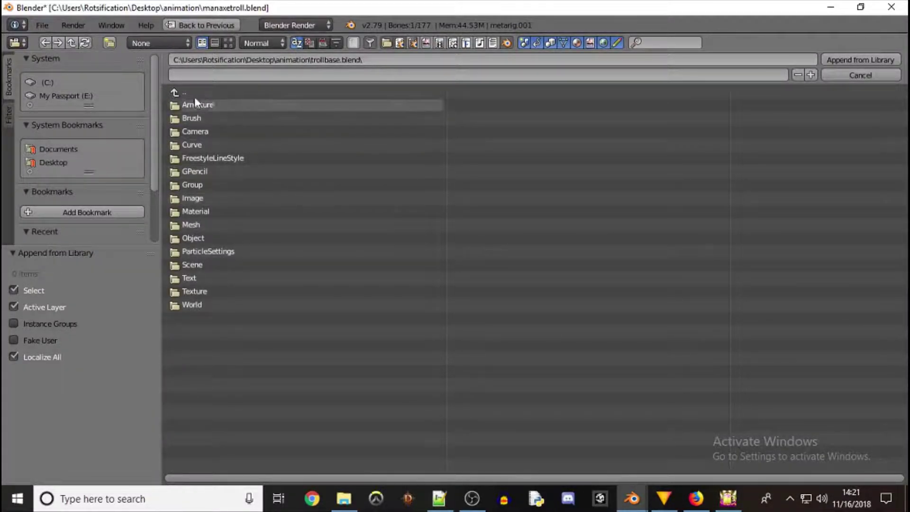
{"action": "left_click", "coordinate": [176, 93]}
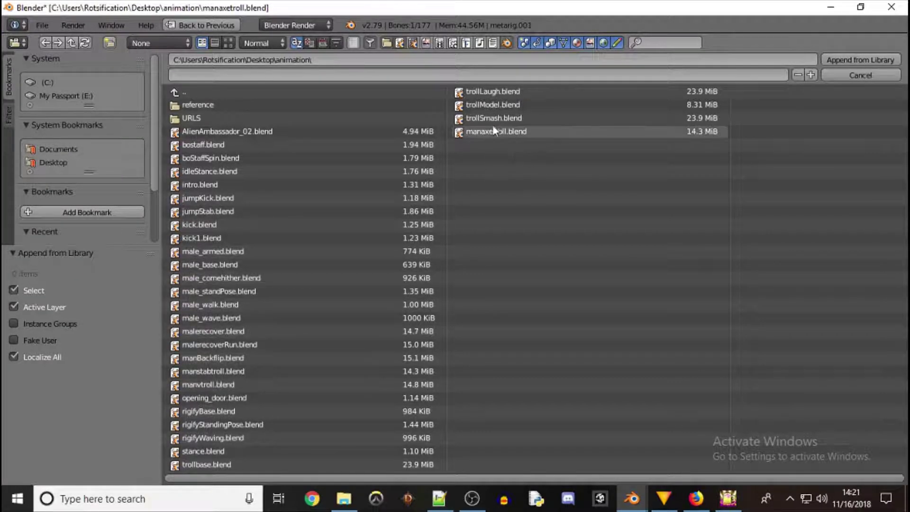
{"action": "left_click", "coordinate": [219, 466]}
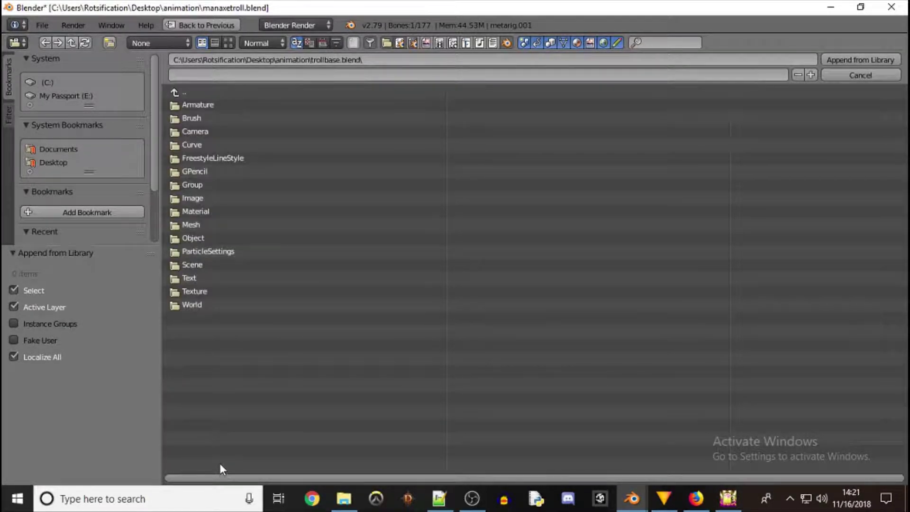
{"action": "left_click", "coordinate": [205, 240]}
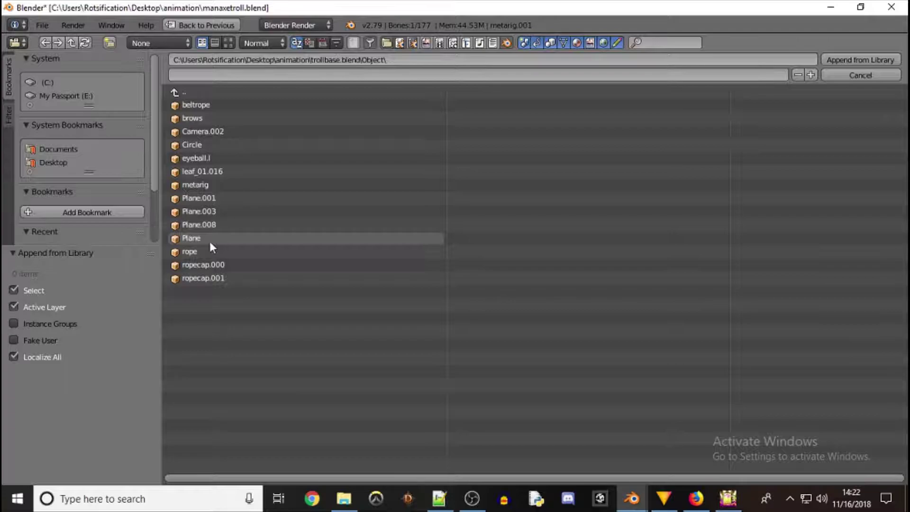
Step: Append the Plane object from trollbase.blend, then delete the appended copy
{"action": "left_click", "coordinate": [205, 241]}
{"action": "double_click", "coordinate": [204, 239]}
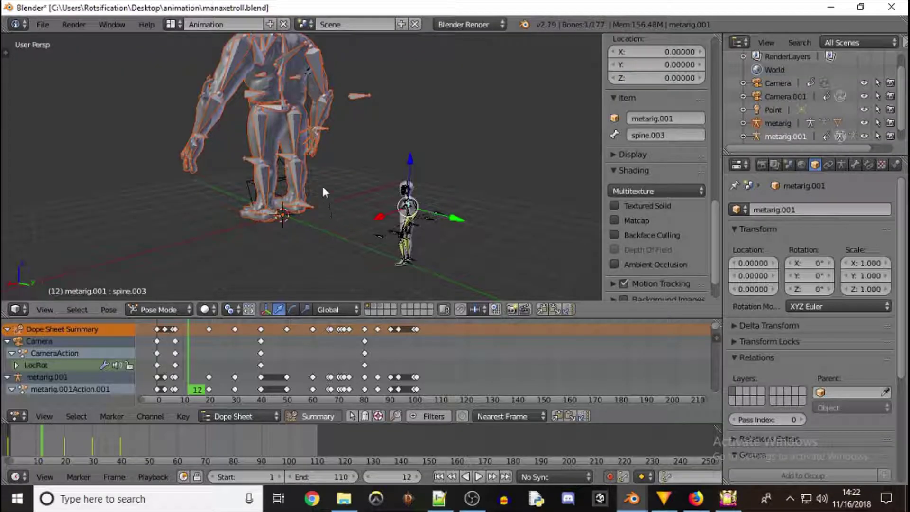
{"action": "middle_click_drag", "start_coordinate": [246, 146], "coordinate": [201, 146]}
{"action": "scroll", "coordinate": [291, 151], "scroll_direction": "up", "scroll_amount": 3}
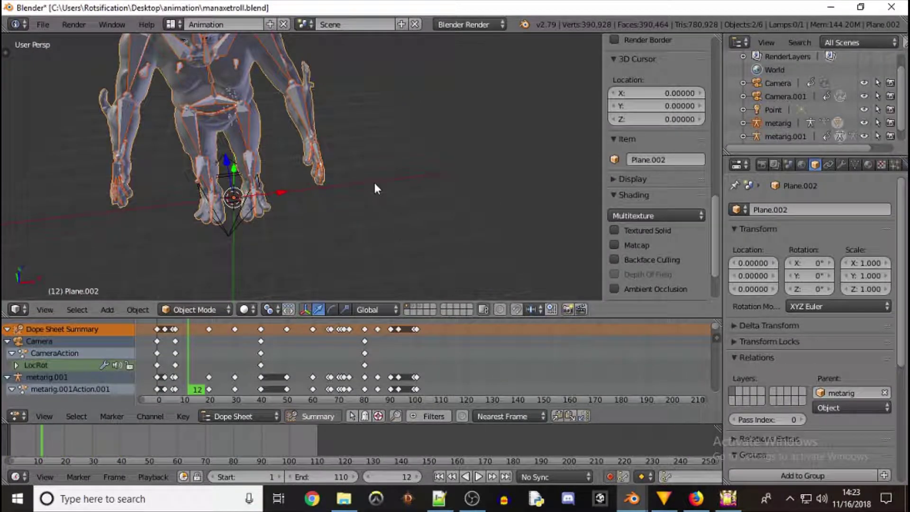
{"action": "key", "text": "x"}
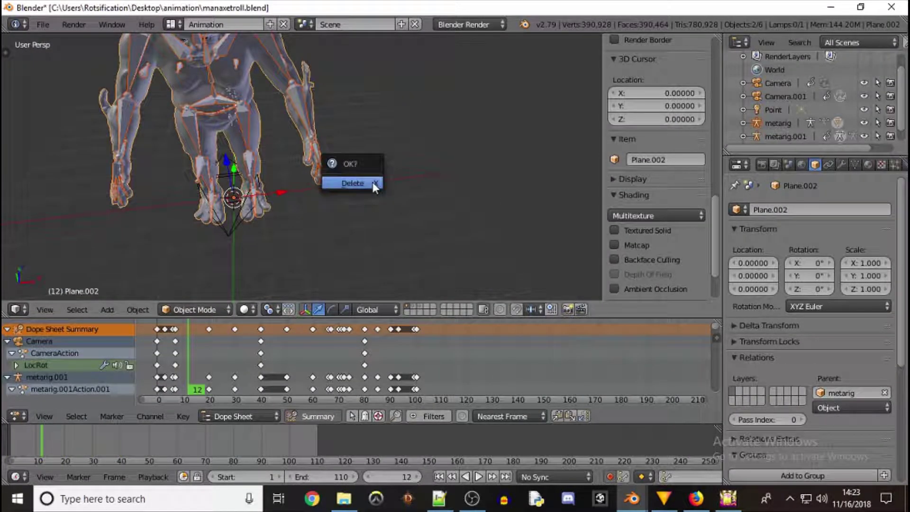
{"action": "left_click", "coordinate": [373, 182]}
Step: Show the layers holding the troll rig, both cameras and the small character
{"action": "left_click", "coordinate": [416, 307]}
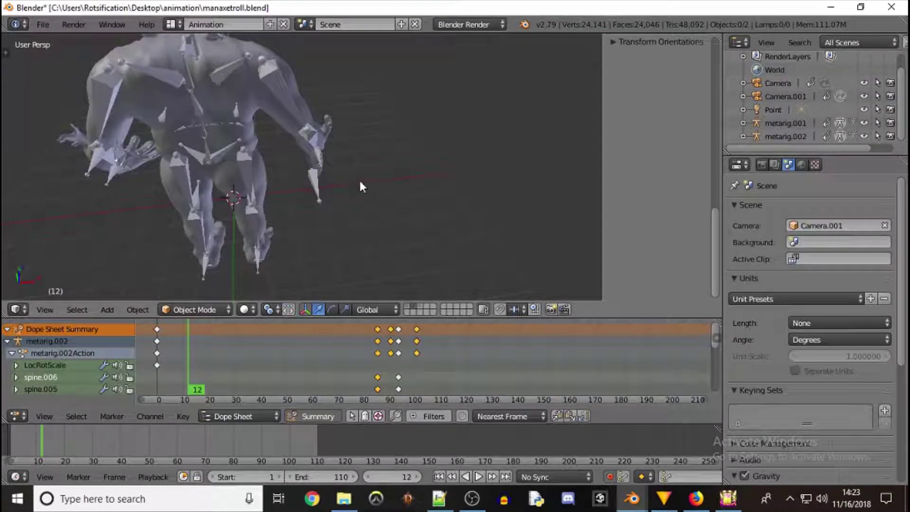
{"action": "middle_click_drag", "start_coordinate": [365, 166], "coordinate": [171, 92]}
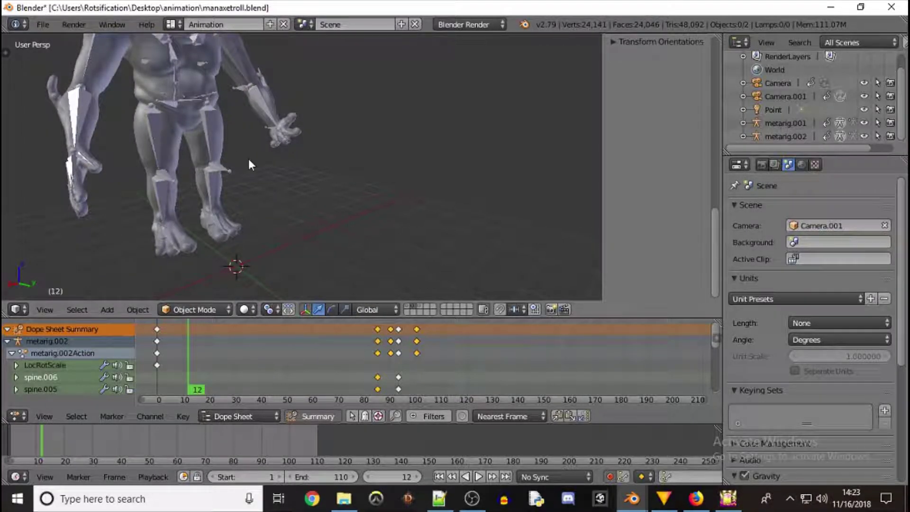
{"action": "key", "text": "grave"}
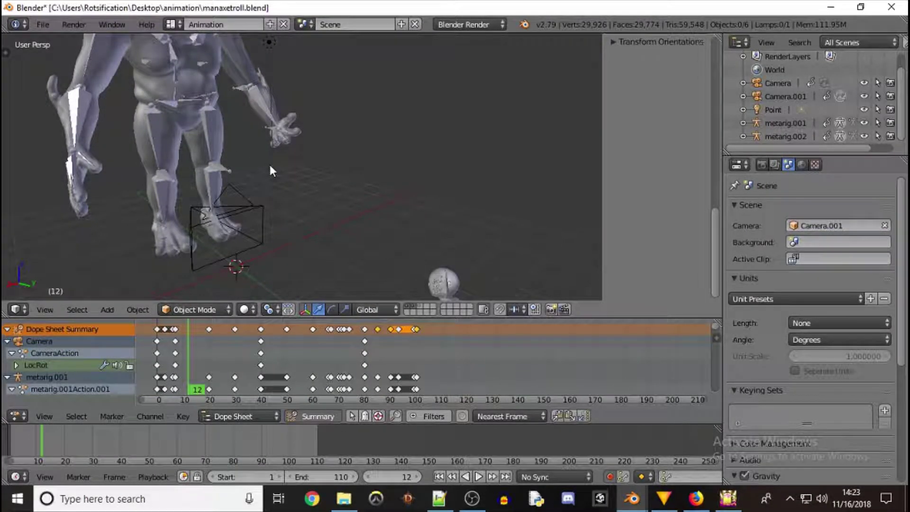
{"action": "middle_click_drag", "start_coordinate": [282, 142], "coordinate": [360, 147]}
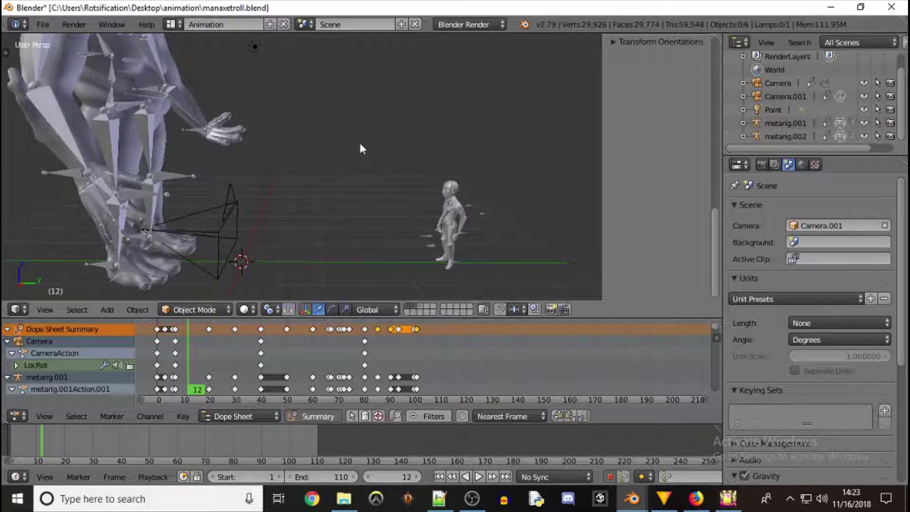
{"action": "key", "text": "alt+h"}
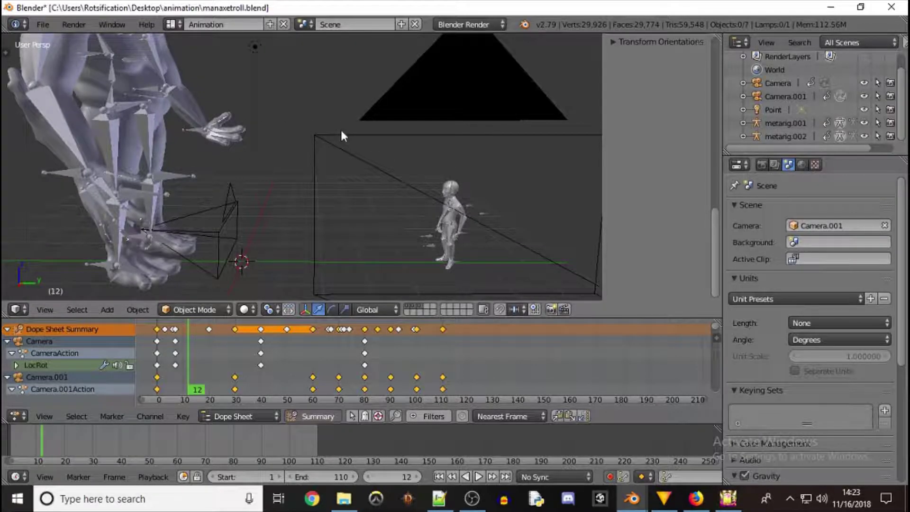
Step: Select the troll mesh and its metarig.002 armature in Object Mode for moving to a layer
{"action": "middle_click_drag", "start_coordinate": [341, 128], "coordinate": [181, 121]}
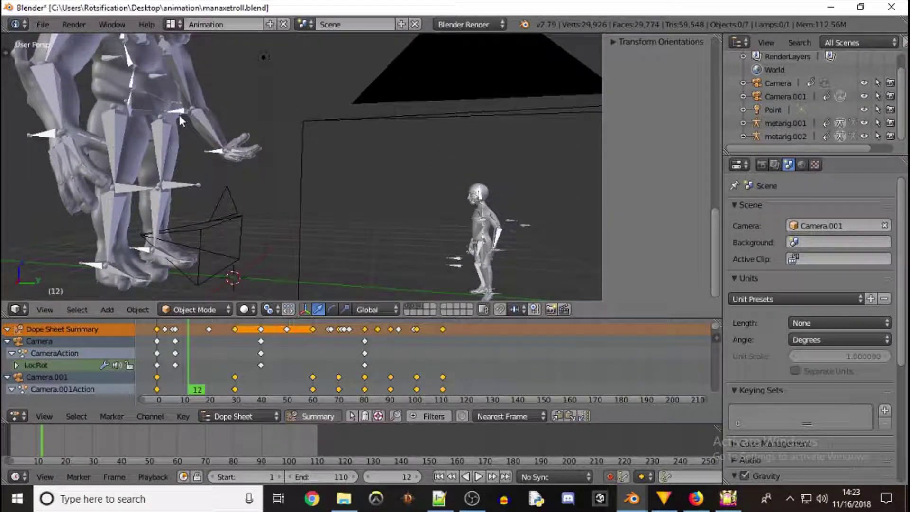
{"action": "right_click", "coordinate": [172, 91]}
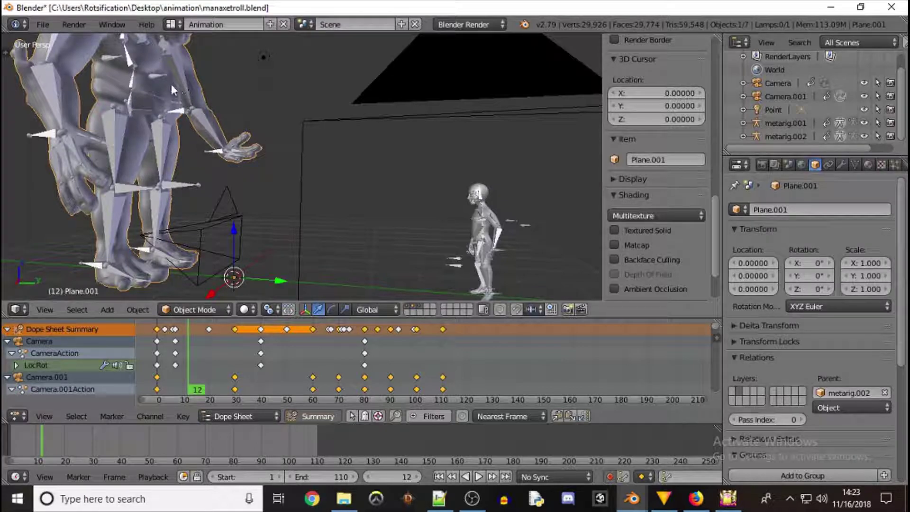
{"action": "right_click", "coordinate": [130, 104]}
{"action": "key", "text": "ctrl+Tab"}
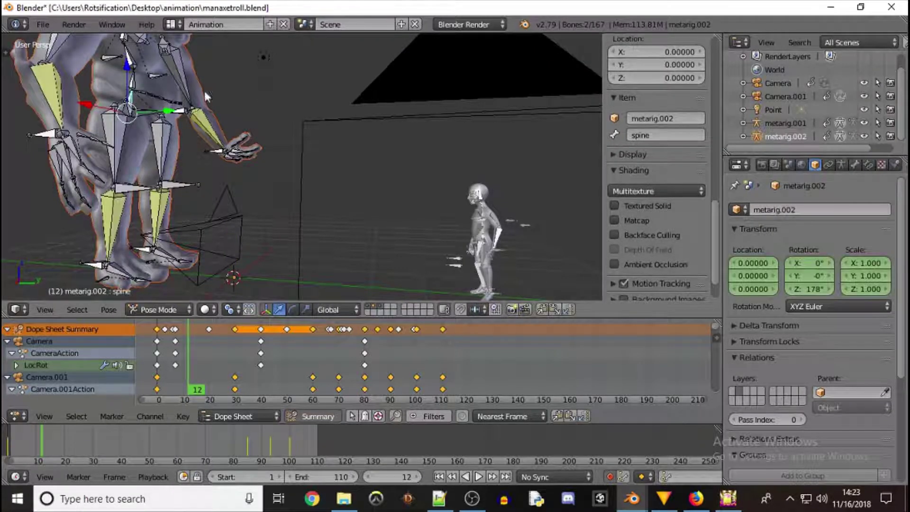
{"action": "left_click", "coordinate": [186, 308]}
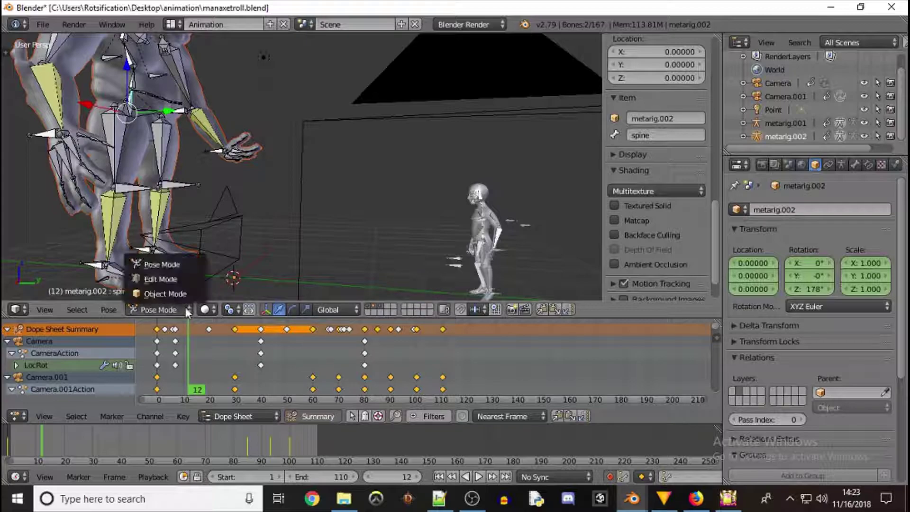
{"action": "left_click", "coordinate": [181, 296]}
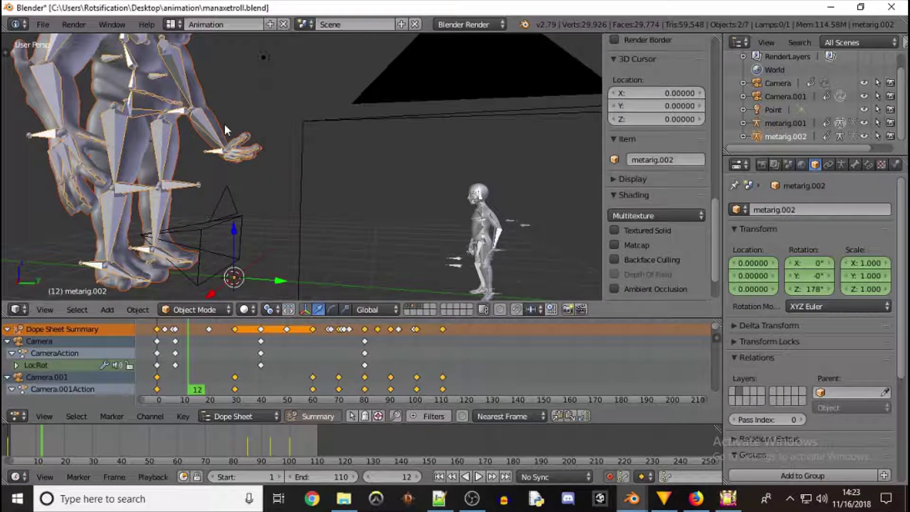
{"action": "key", "text": "m"}
Step: Show only the troll's layer and orbit around the troll from front and three-quarter views
{"action": "key", "text": "2"}
{"action": "middle_click_drag", "start_coordinate": [302, 83], "coordinate": [310, 109]}
{"action": "scroll", "coordinate": [195, 92], "scroll_direction": "down", "scroll_amount": 3}
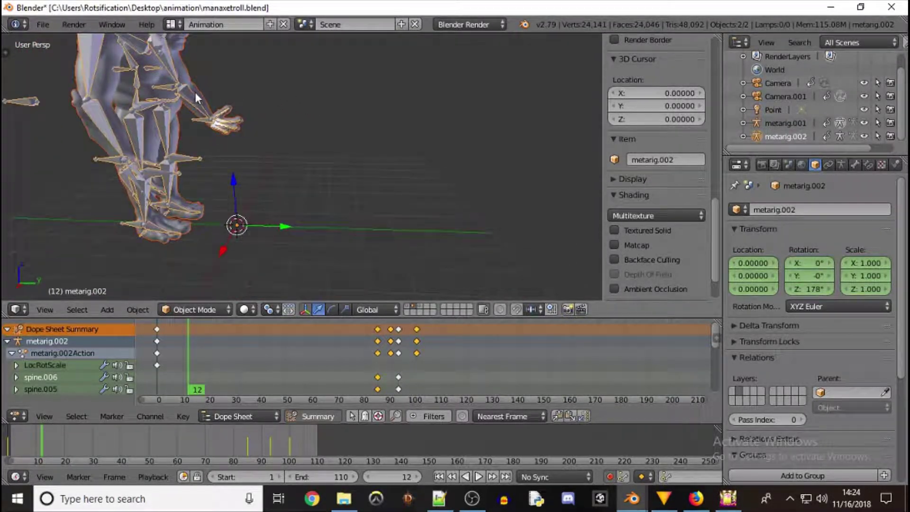
{"action": "middle_click_drag", "start_coordinate": [159, 56], "coordinate": [369, 124], "text": "shift"}
{"action": "left_click", "coordinate": [50, 24]}
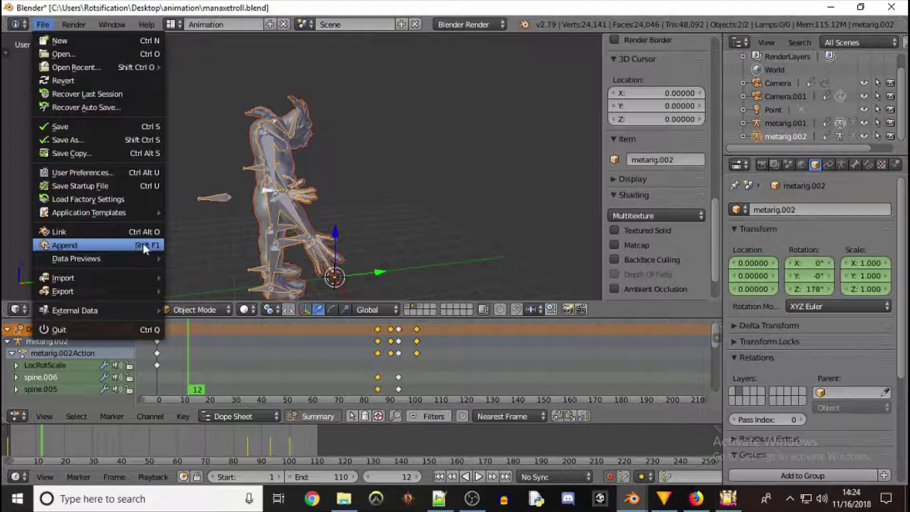
{"action": "mouse_move", "coordinate": [323, 175]}
{"action": "middle_mouse_down"}
{"action": "mouse_move", "coordinate": [199, 158]}
{"action": "mouse_move", "coordinate": [254, 165]}
{"action": "middle_mouse_up"}
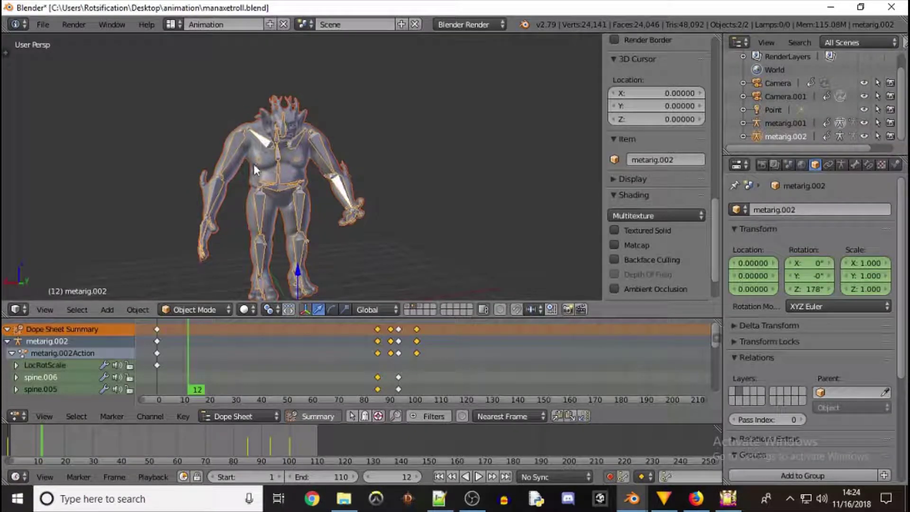
{"action": "middle_click_drag", "start_coordinate": [285, 194], "coordinate": [345, 200]}
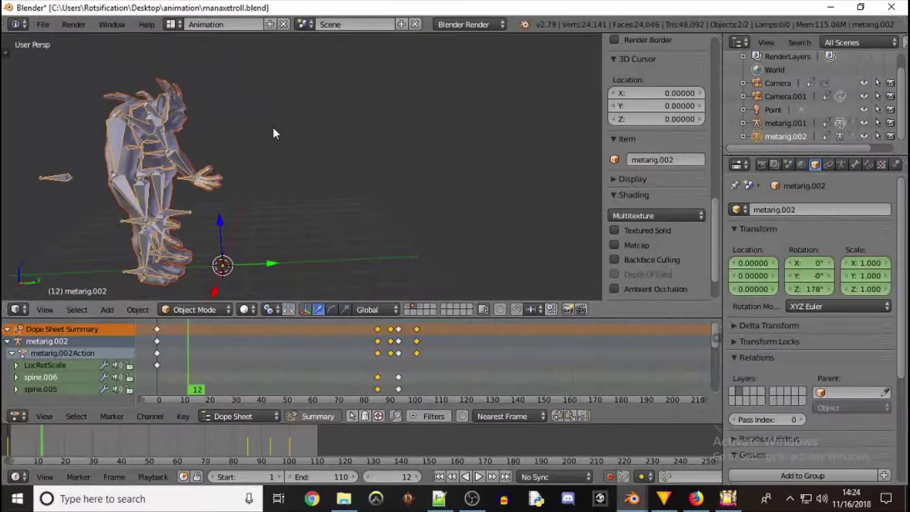
{"action": "middle_click_drag", "start_coordinate": [275, 134], "coordinate": [161, 169]}
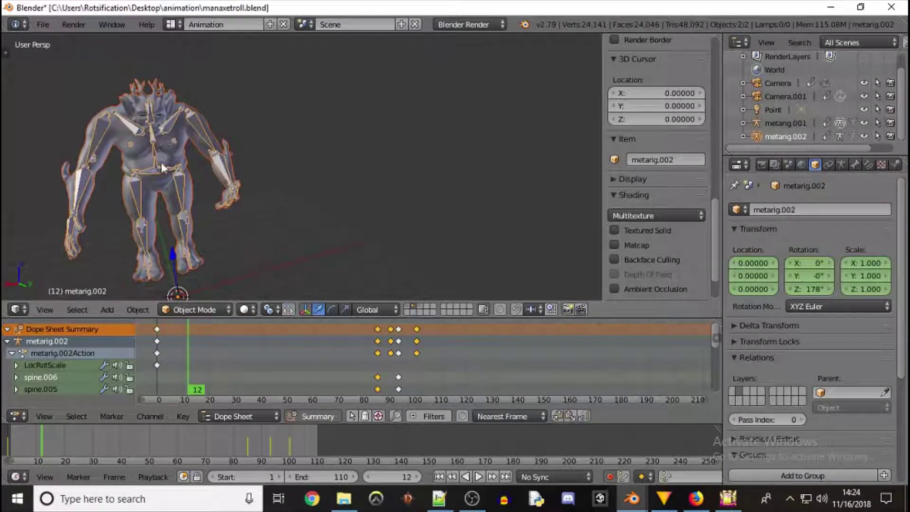
{"action": "middle_click_drag", "start_coordinate": [205, 191], "coordinate": [325, 272]}
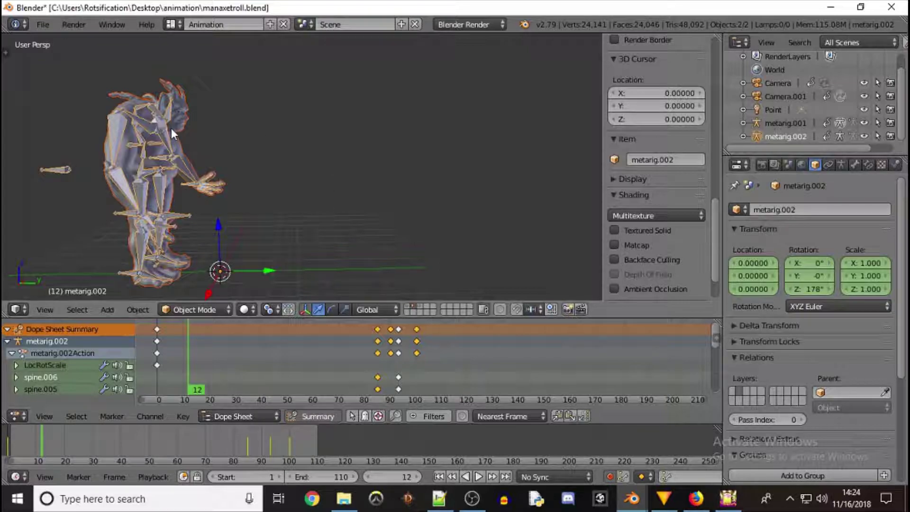
Step: Move the troll to a different layer and display it alongside the camera and figure
{"action": "key", "text": "m"}
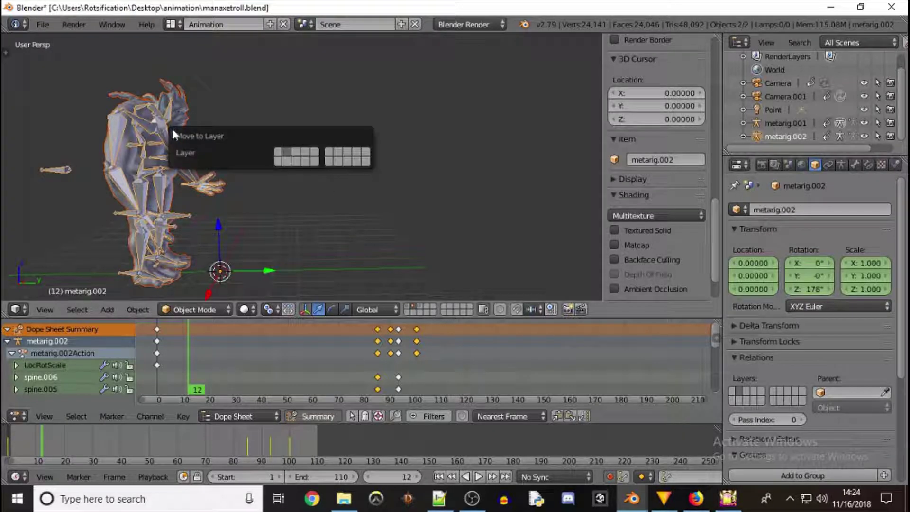
{"action": "left_click", "coordinate": [300, 149]}
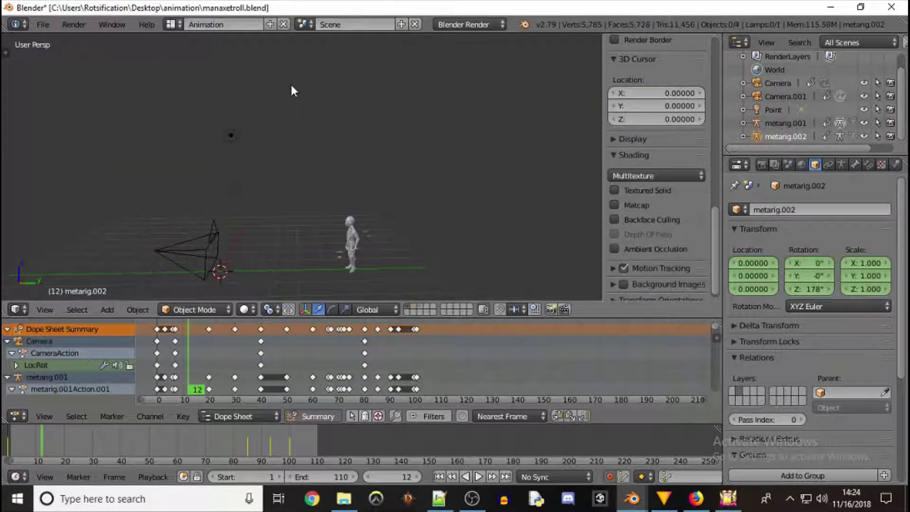
{"action": "key", "text": "2"}
{"action": "key", "text": "1"}
{"action": "key", "text": "2"}
{"action": "key", "text": "1"}
{"action": "key", "text": "shift+2"}
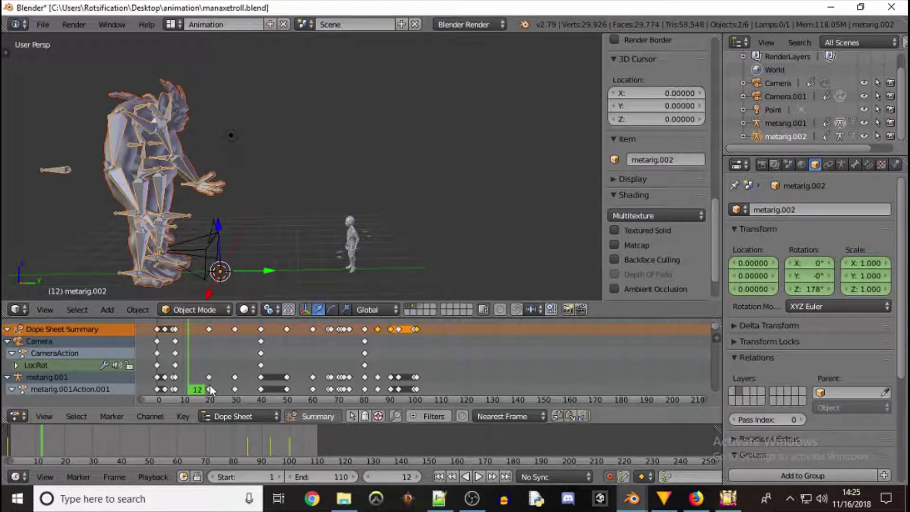
Step: Scrub the jump animation through frames 20 and 40
{"action": "left_click_drag", "start_coordinate": [211, 390], "coordinate": [252, 391]}
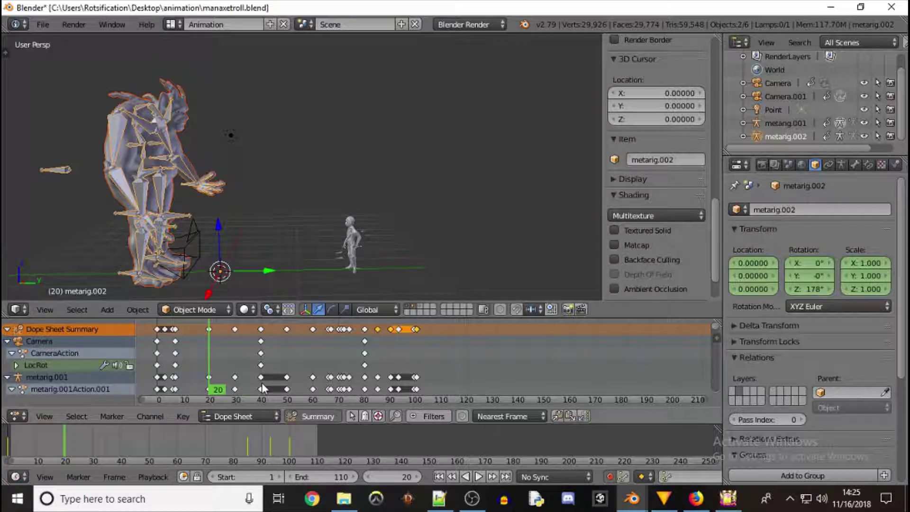
{"action": "left_click", "coordinate": [263, 389]}
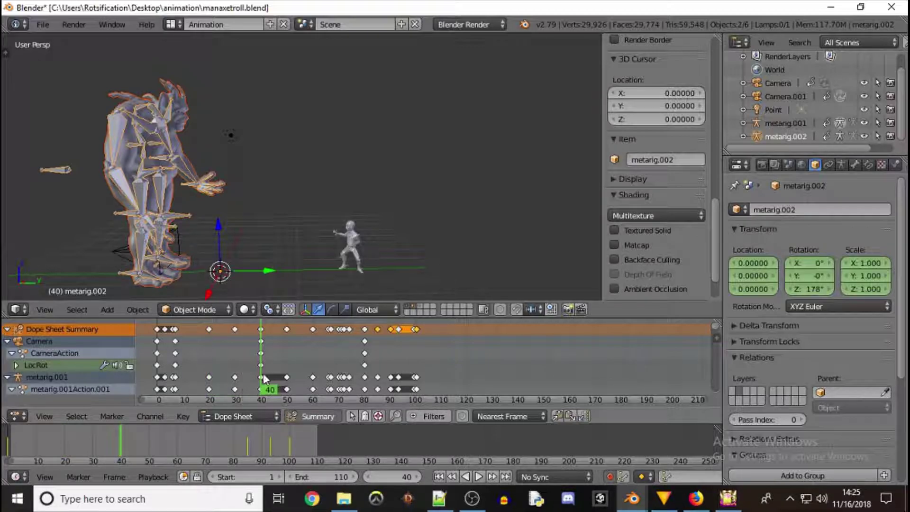
{"action": "left_click_drag", "start_coordinate": [267, 387], "coordinate": [367, 386]}
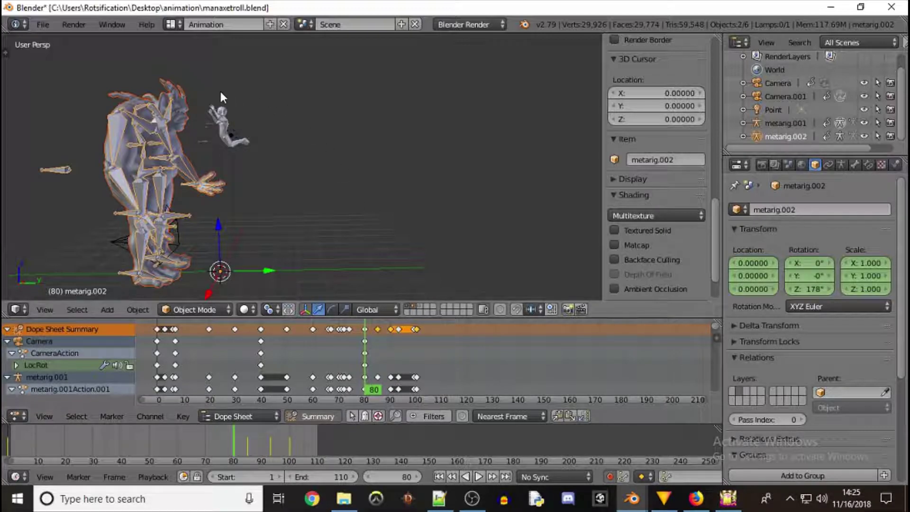
Step: Advance the animation from frame 80 to frame 93 and zoom in on the figure's leap
{"action": "mouse_move", "coordinate": [220, 93]}
{"action": "middle_mouse_down"}
{"action": "mouse_move", "coordinate": [259, 90]}
{"action": "mouse_move", "coordinate": [277, 100]}
{"action": "mouse_move", "coordinate": [235, 99]}
{"action": "middle_mouse_up"}
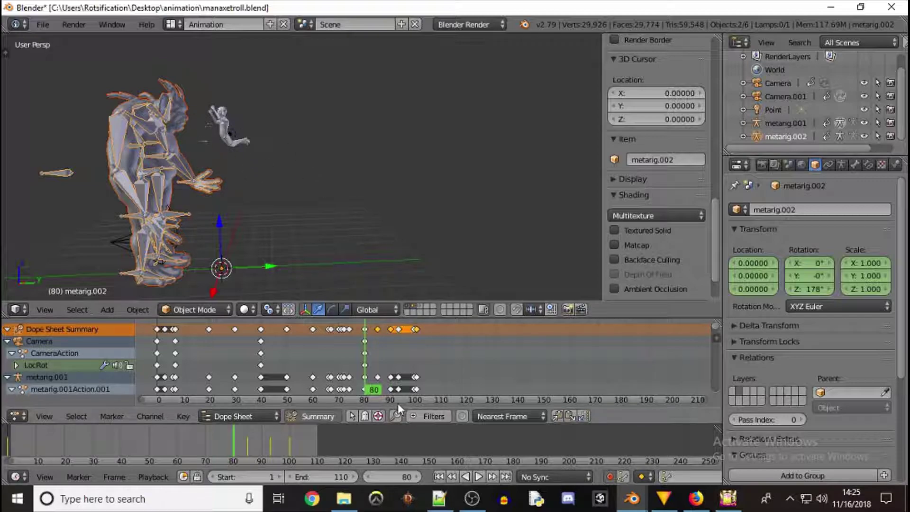
{"action": "left_click_drag", "start_coordinate": [371, 389], "coordinate": [390, 387]}
{"action": "middle_click_drag", "start_coordinate": [272, 93], "coordinate": [139, 101]}
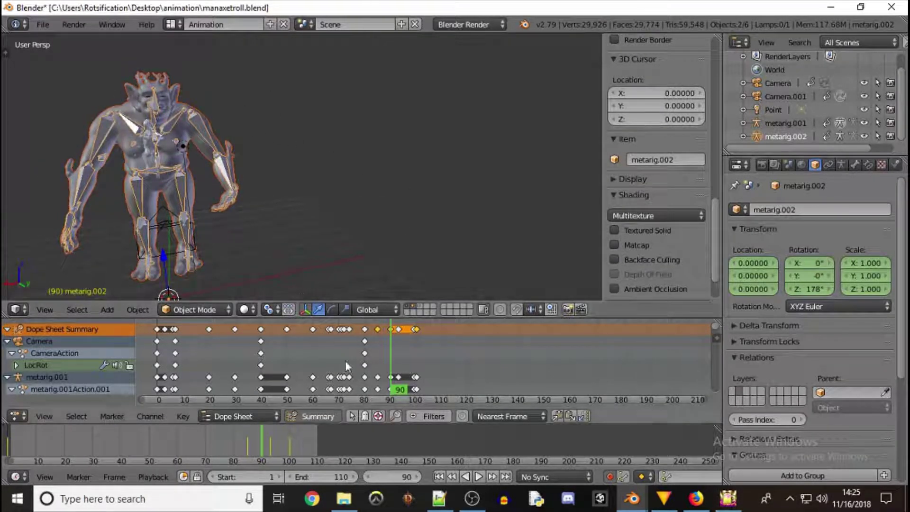
{"action": "left_click", "coordinate": [417, 477]}
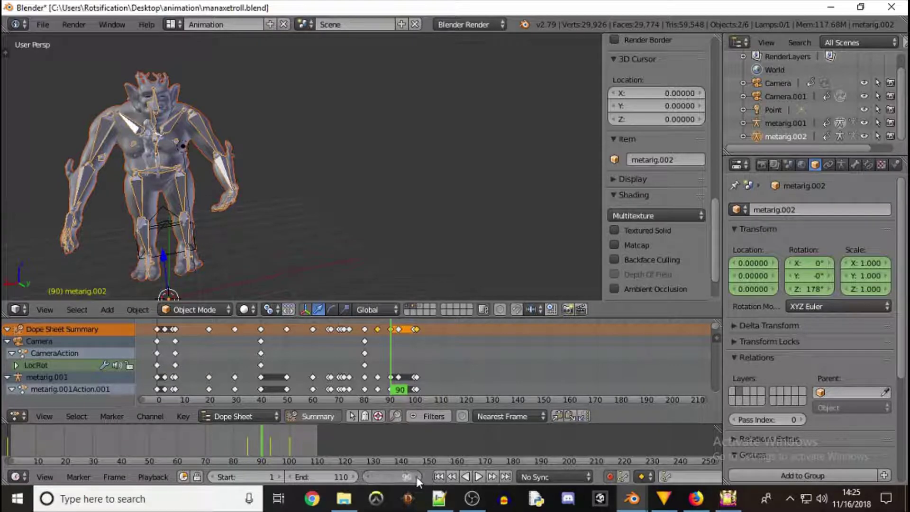
{"action": "left_click", "coordinate": [416, 477]}
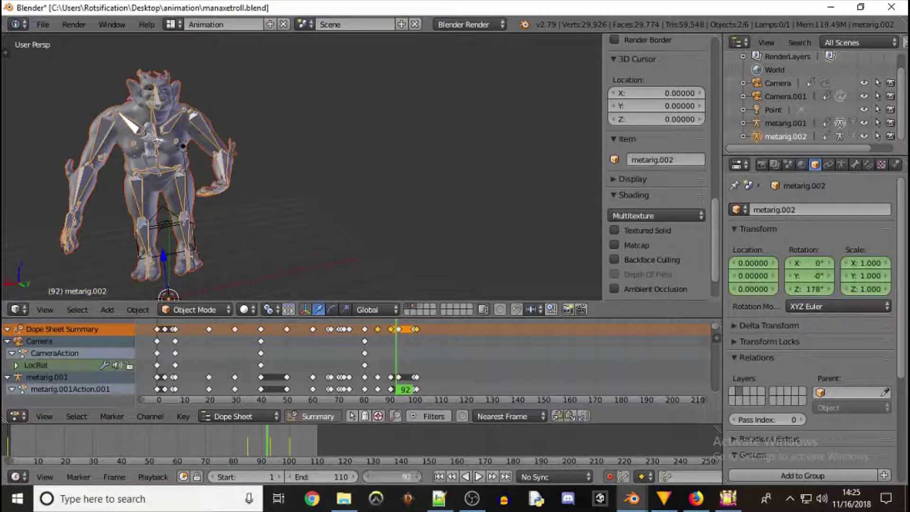
{"action": "left_click", "coordinate": [416, 476]}
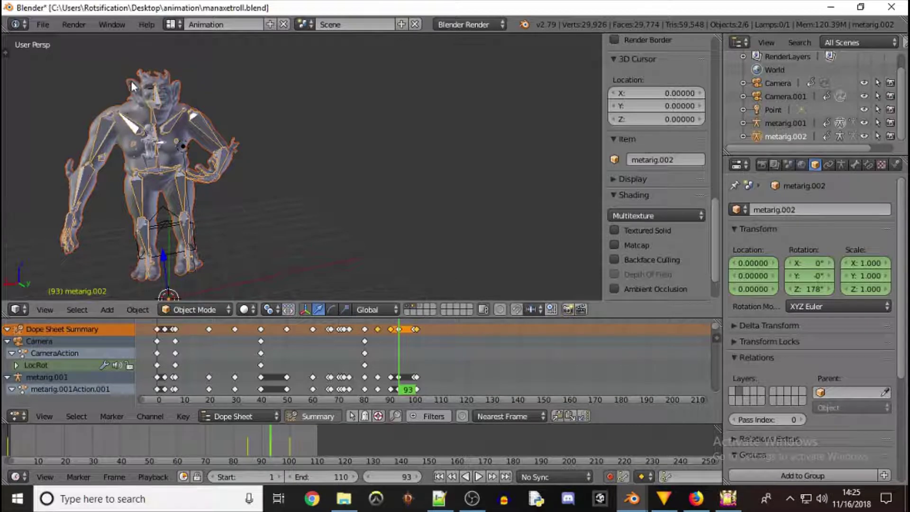
{"action": "middle_click_drag", "start_coordinate": [131, 81], "coordinate": [184, 134]}
{"action": "scroll", "coordinate": [183, 137], "scroll_direction": "up", "scroll_amount": 6}
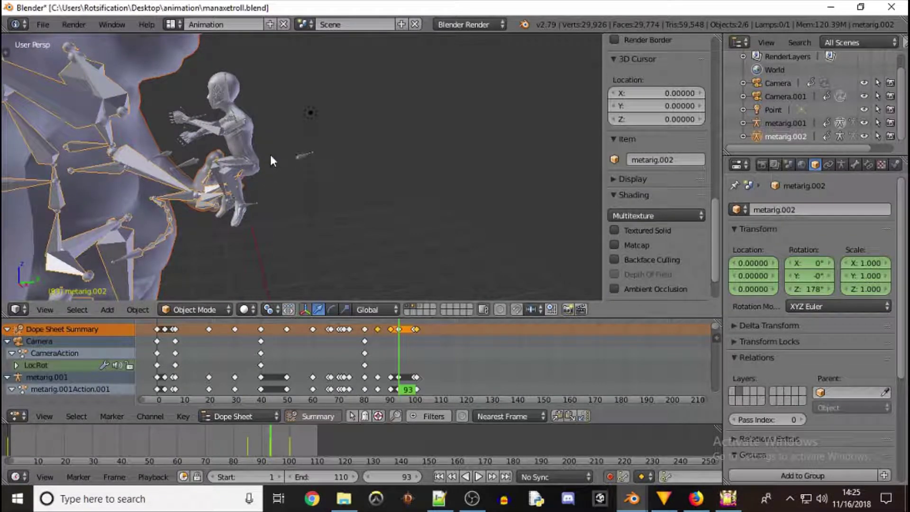
Step: Hide the troll and select the character's armIK.L bone in Pose Mode
{"action": "key", "text": "h"}
{"action": "right_click", "coordinate": [194, 135]}
{"action": "key", "text": "ctrl+Tab"}
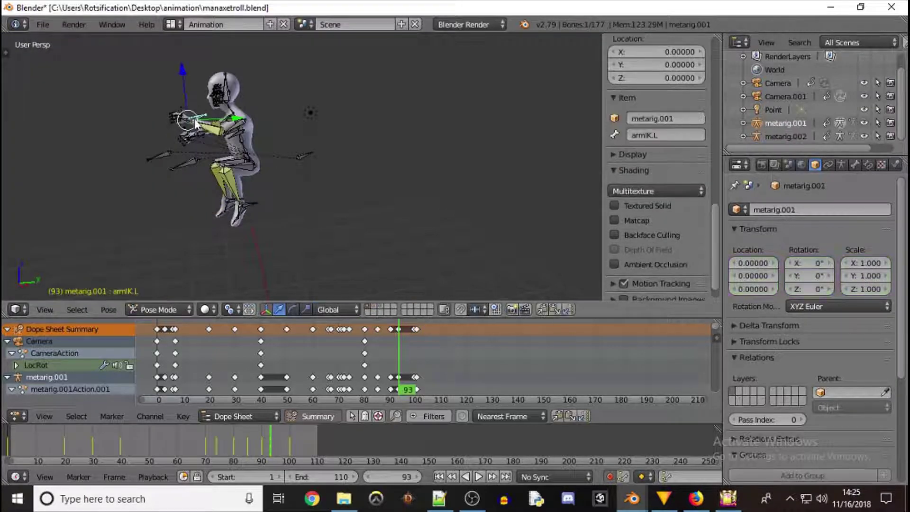
{"action": "middle_click_drag", "start_coordinate": [299, 92], "coordinate": [187, 41]}
{"action": "scroll", "coordinate": [201, 88], "scroll_direction": "up", "scroll_amount": 5}
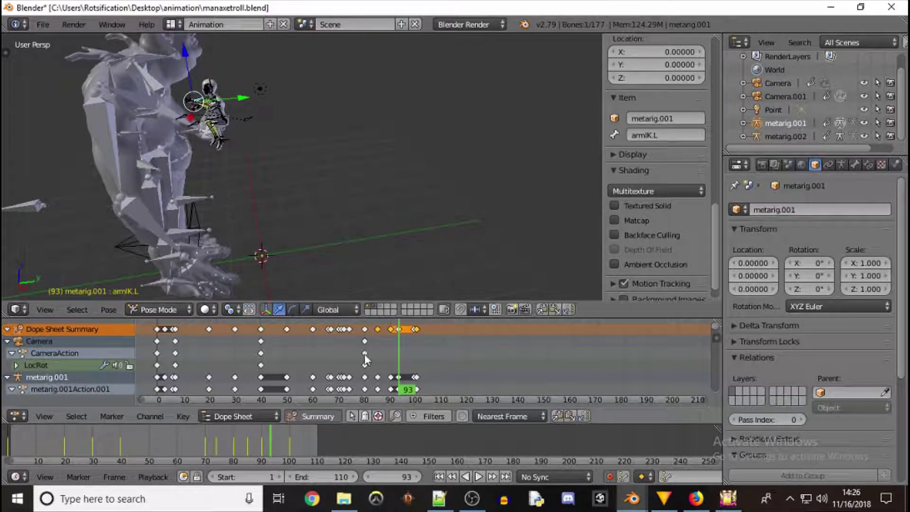
Step: Step the animation forward from frame 93 to frame 100
{"action": "left_click", "coordinate": [418, 478]}
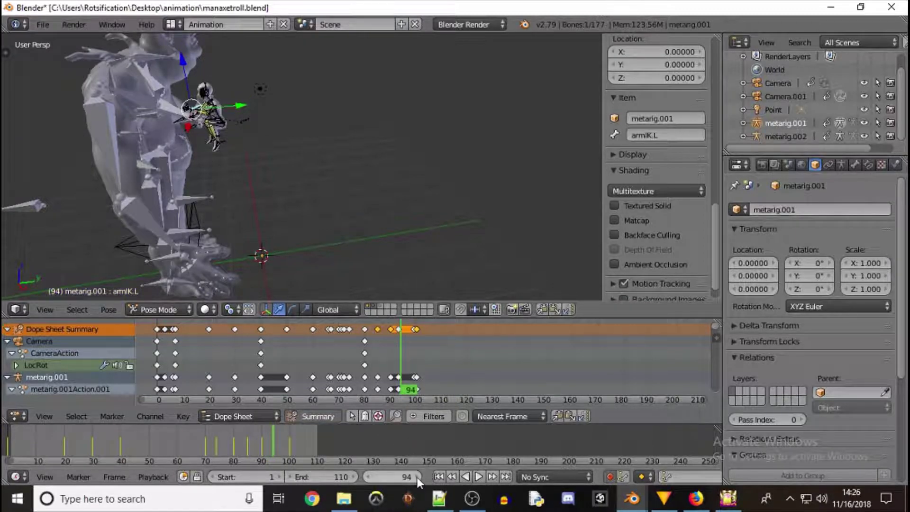
{"action": "left_click", "coordinate": [418, 477]}
{"action": "left_click", "coordinate": [417, 478]}
{"action": "left_click", "coordinate": [417, 477]}
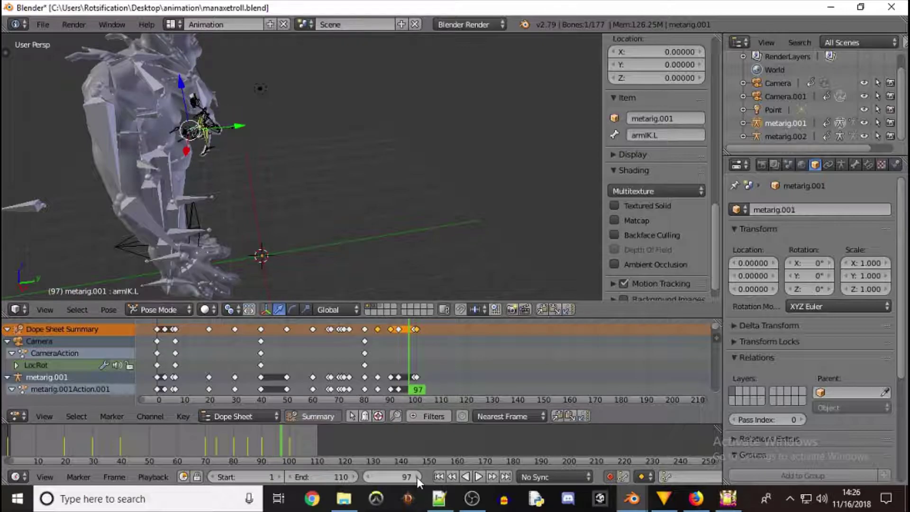
{"action": "left_click", "coordinate": [418, 477]}
{"action": "left_click", "coordinate": [418, 477]}
{"action": "left_click", "coordinate": [418, 478]}
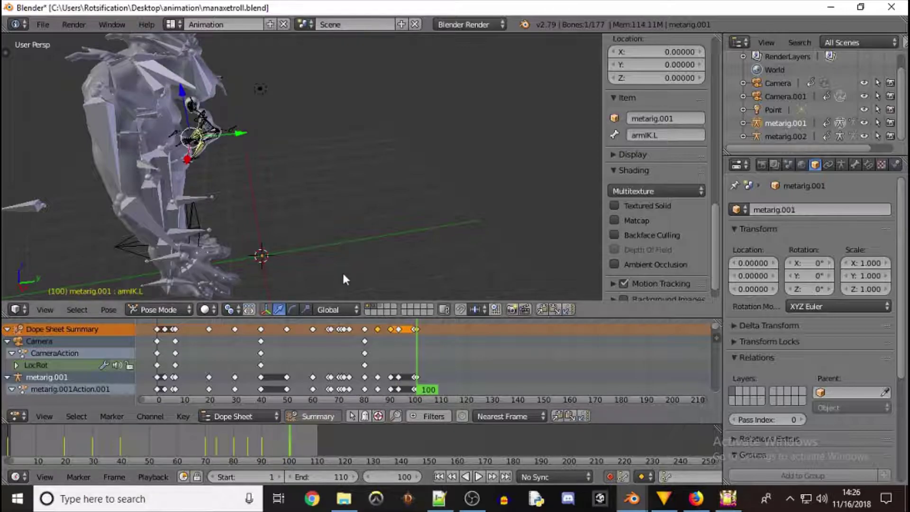
{"action": "scroll", "coordinate": [216, 149], "scroll_direction": "up", "scroll_amount": 5}
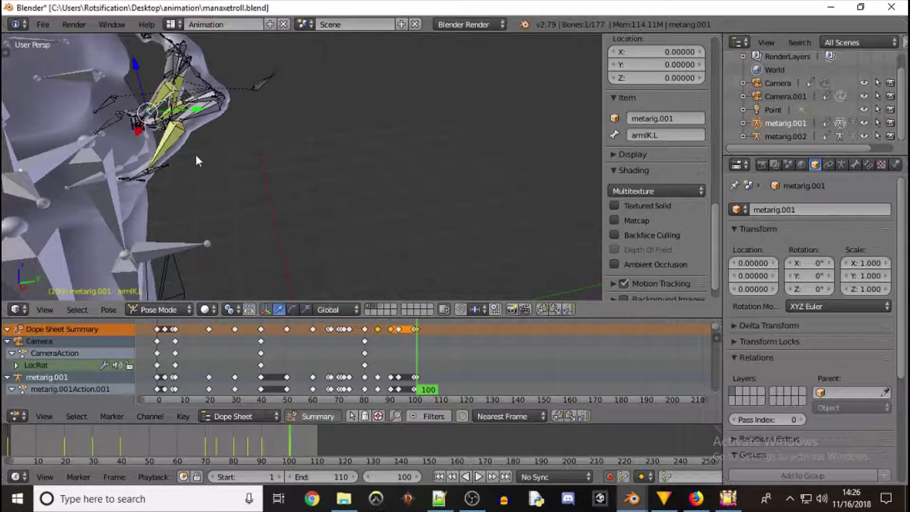
{"action": "scroll", "coordinate": [184, 108], "scroll_direction": "down", "scroll_amount": 3}
Step: Orbit and zoom around the rig to inspect the torso from side and front
{"action": "middle_click_drag", "start_coordinate": [184, 108], "coordinate": [427, 75]}
{"action": "scroll", "coordinate": [140, 127], "scroll_direction": "up", "scroll_amount": 2}
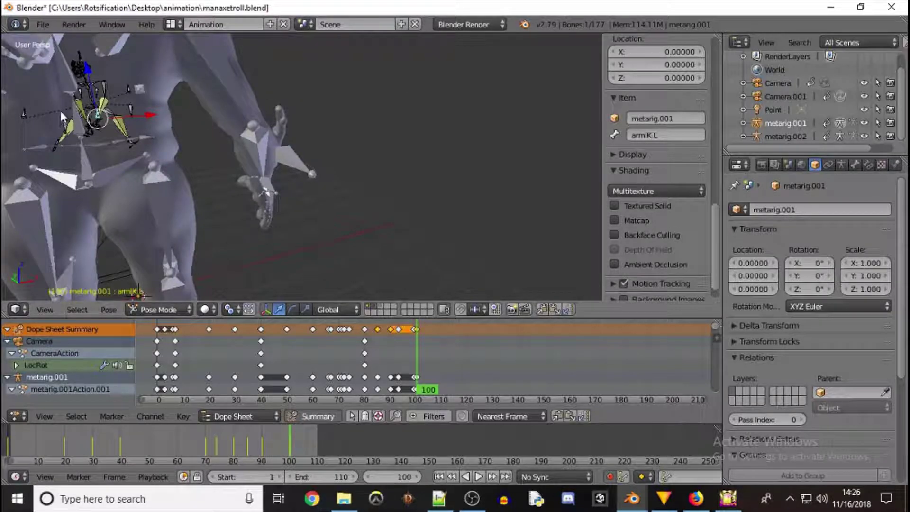
{"action": "middle_click_drag", "start_coordinate": [64, 118], "coordinate": [216, 133]}
{"action": "scroll", "coordinate": [209, 134], "scroll_direction": "up", "scroll_amount": 2}
{"action": "scroll", "coordinate": [209, 132], "scroll_direction": "down", "scroll_amount": 2}
{"action": "middle_click_drag", "start_coordinate": [124, 122], "coordinate": [170, 133]}
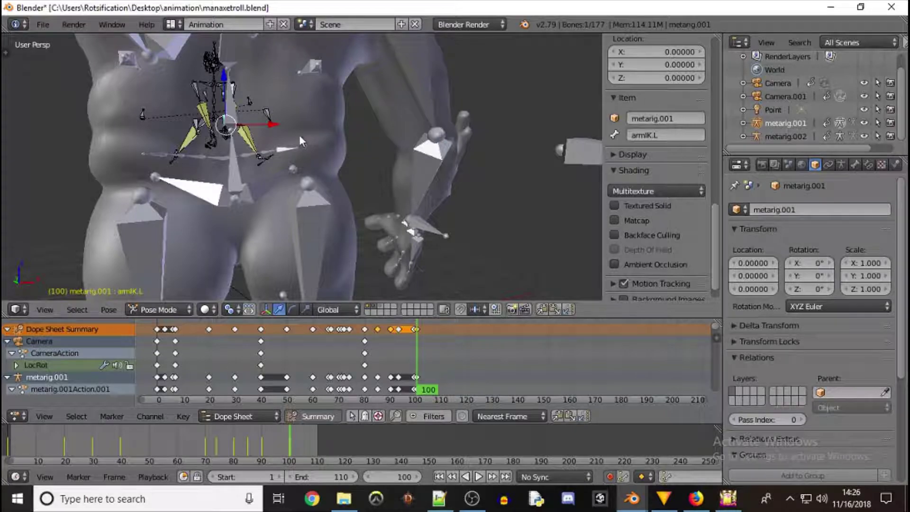
{"action": "scroll", "coordinate": [299, 135], "scroll_direction": "down", "scroll_amount": 6}
{"action": "middle_click_drag", "start_coordinate": [299, 134], "coordinate": [352, 111]}
{"action": "scroll", "coordinate": [354, 112], "scroll_direction": "up", "scroll_amount": 5}
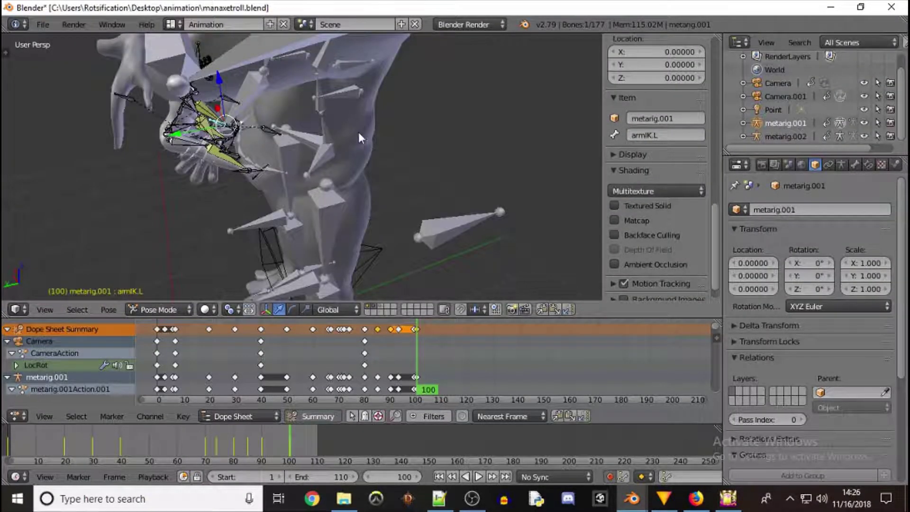
{"action": "middle_click_drag", "start_coordinate": [293, 141], "coordinate": [362, 145]}
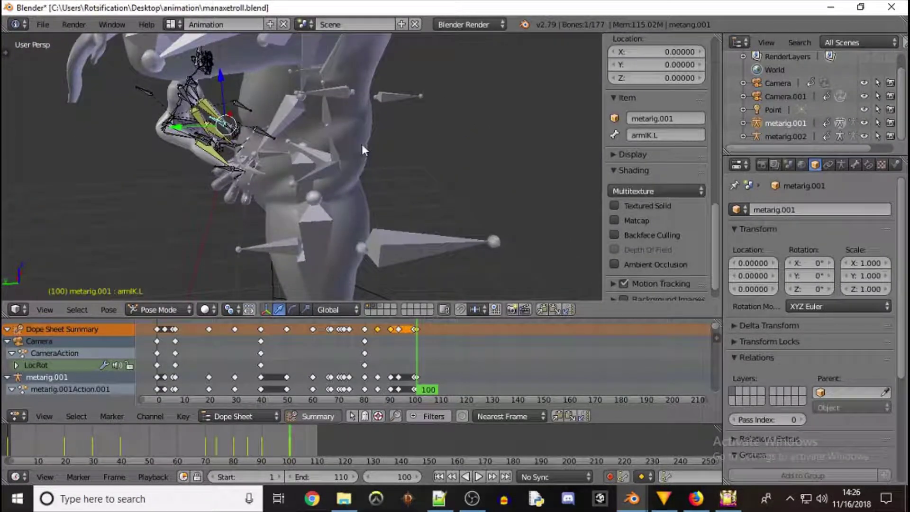
Step: Undo and then redo the last change, and orbit the view around the rig
{"action": "key", "text": "ctrl+z"}
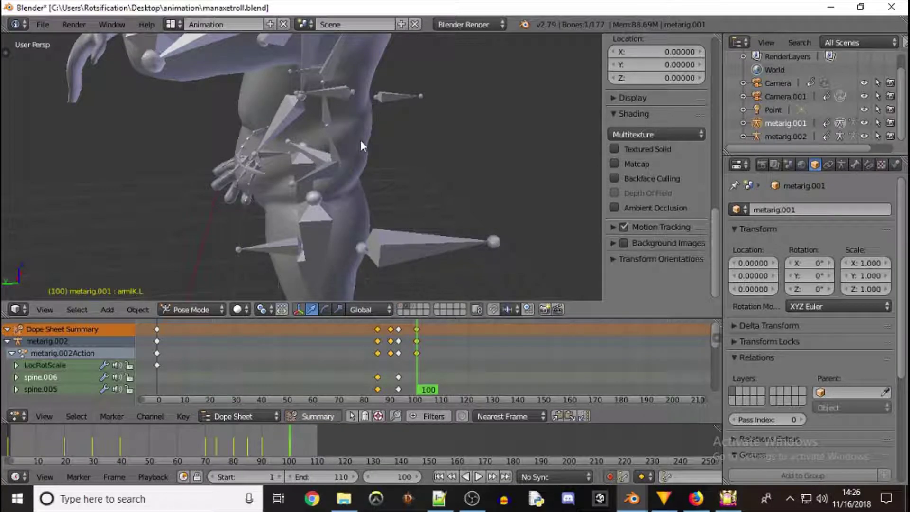
{"action": "key", "text": "ctrl+shift+z"}
{"action": "middle_click_drag", "start_coordinate": [377, 152], "coordinate": [512, 194]}
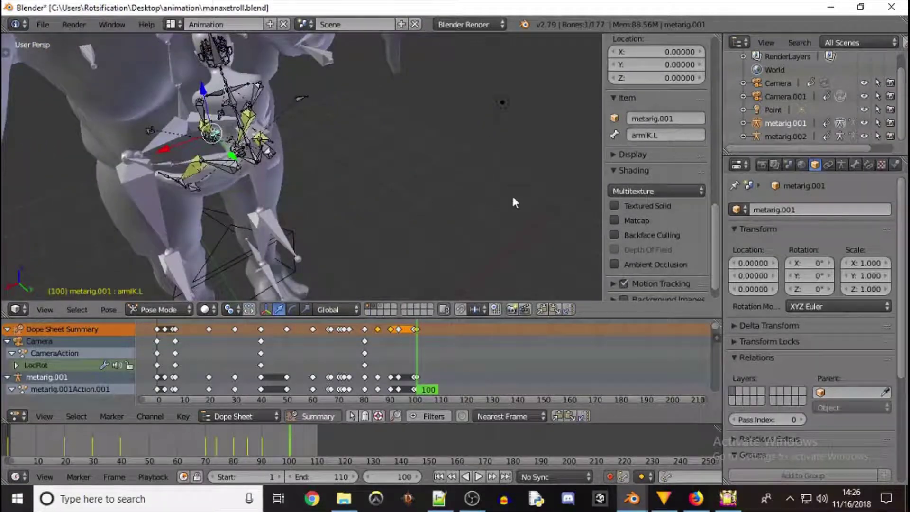
{"action": "scroll", "coordinate": [419, 230], "scroll_direction": "down", "scroll_amount": 5}
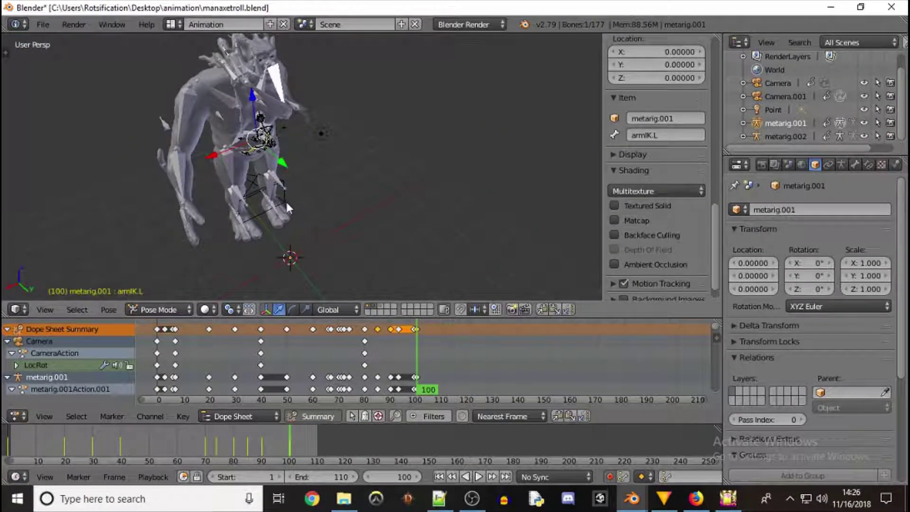
Step: Play the jump through the scene camera, pausing at frame 35, then orbit out of camera view
{"action": "key", "text": "KP_0"}
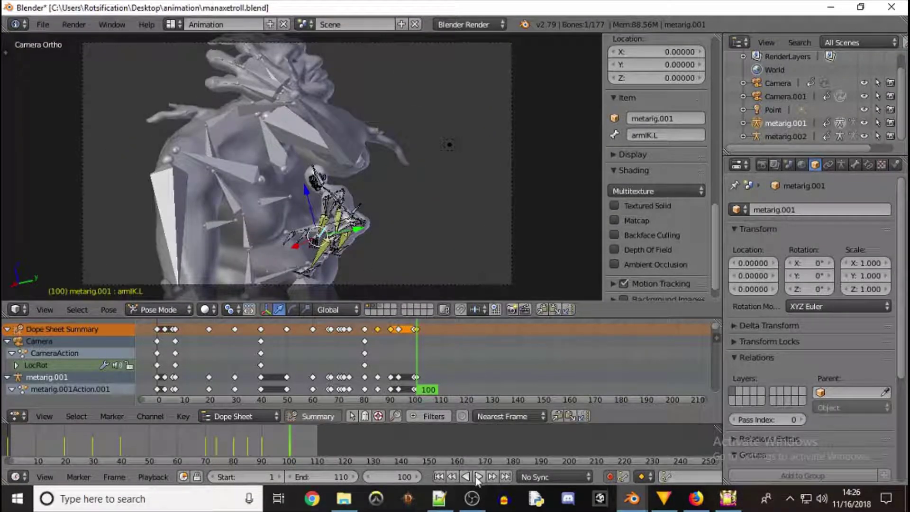
{"action": "left_click", "coordinate": [478, 477]}
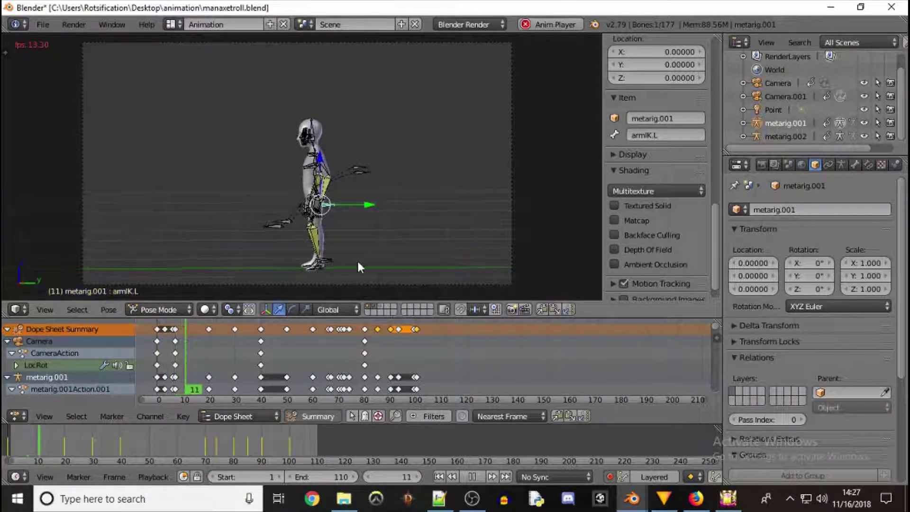
{"action": "left_click", "coordinate": [477, 476]}
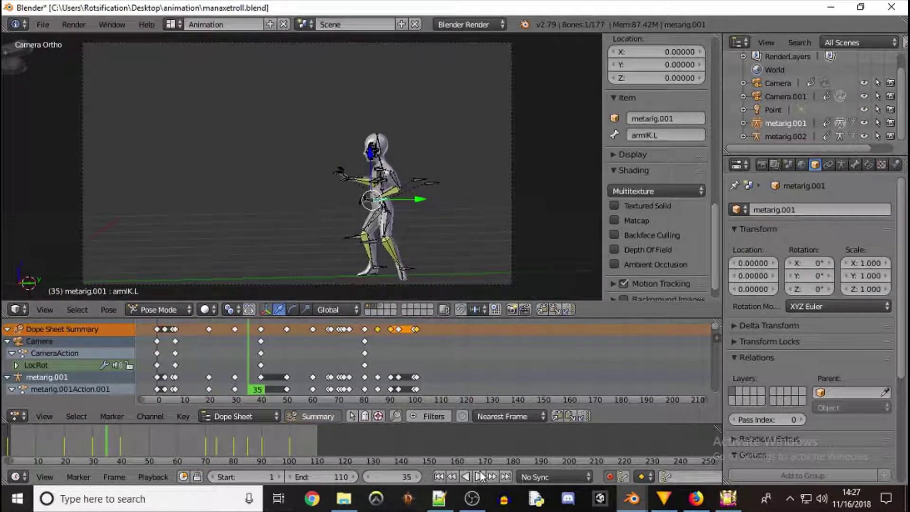
{"action": "middle_click_drag", "start_coordinate": [140, 99], "coordinate": [114, 42]}
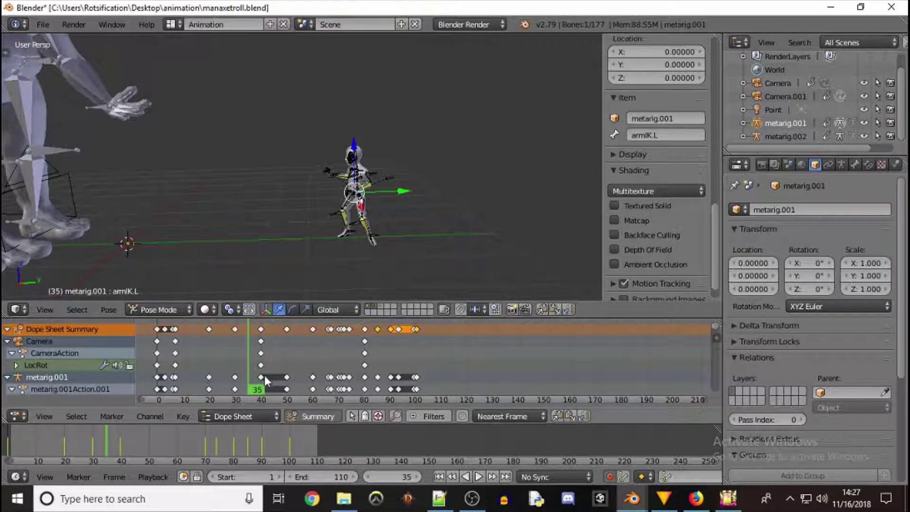
Step: Rewind to frame 0, set the end frame to 40, and play the shortened animation
{"action": "left_click", "coordinate": [158, 383]}
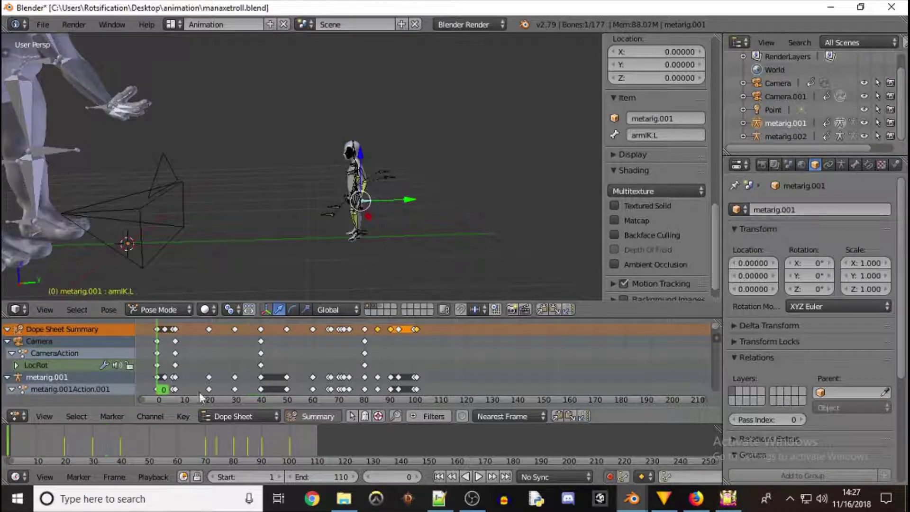
{"action": "left_click", "coordinate": [344, 478]}
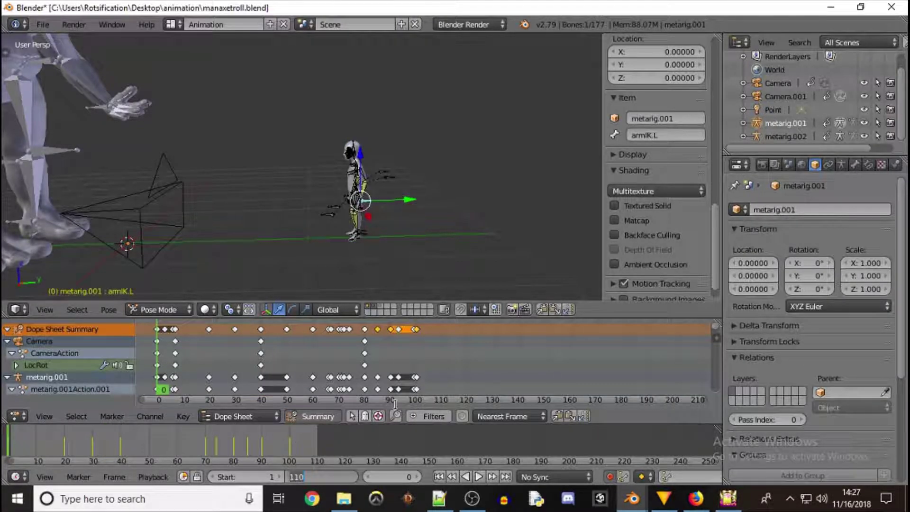
{"action": "type", "text": "40"}
{"action": "key", "text": "Return"}
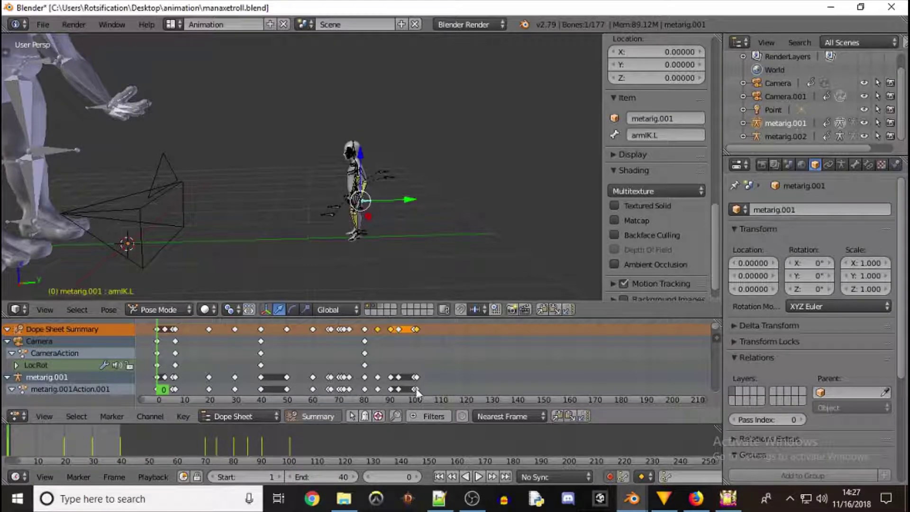
{"action": "left_click", "coordinate": [479, 477]}
{"action": "scroll", "coordinate": [422, 238], "scroll_direction": "up", "scroll_amount": 5}
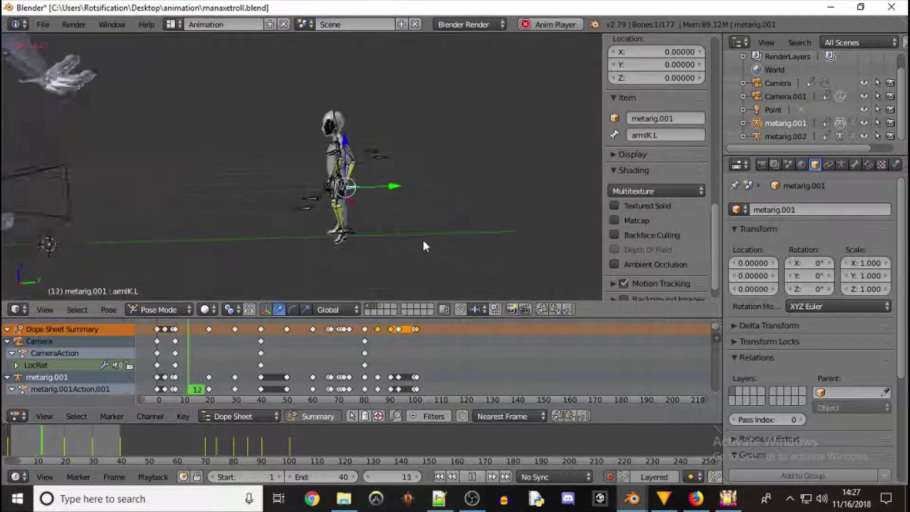
{"action": "scroll", "coordinate": [373, 192], "scroll_direction": "down", "scroll_amount": 2}
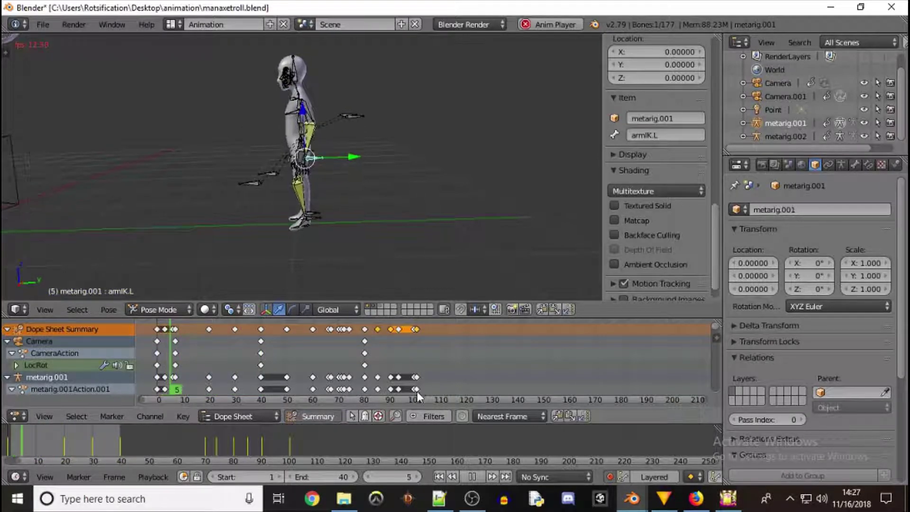
Step: Change the animation's end frame to 100
{"action": "left_click", "coordinate": [341, 476]}
{"action": "type", "text": "100"}
{"action": "key", "text": "Return"}
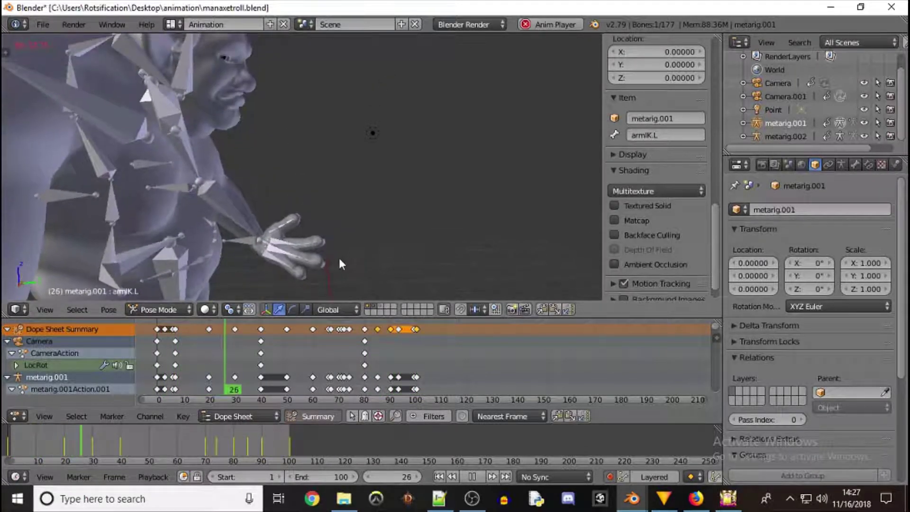
Step: Browse jumpStab.blend's Object folder in the Append browser, then cancel without appending anything
{"action": "key", "text": "shift+F1"}
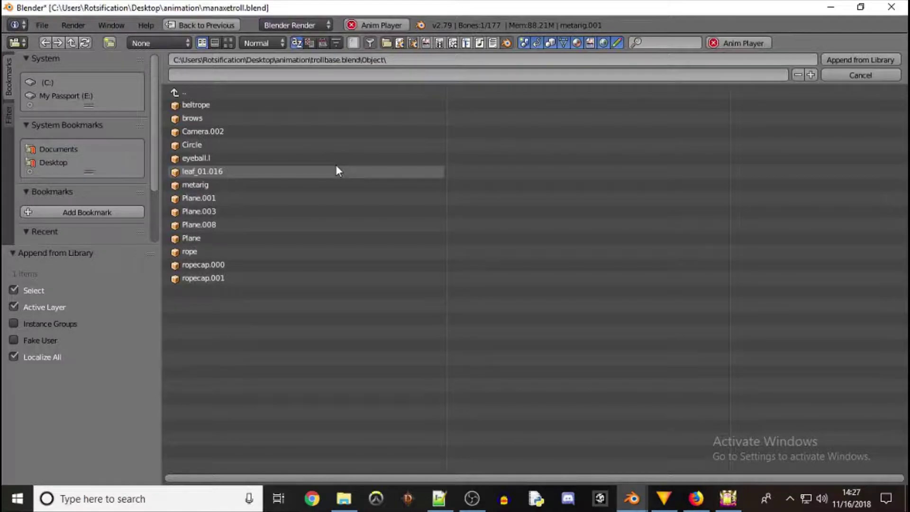
{"action": "left_click", "coordinate": [47, 28]}
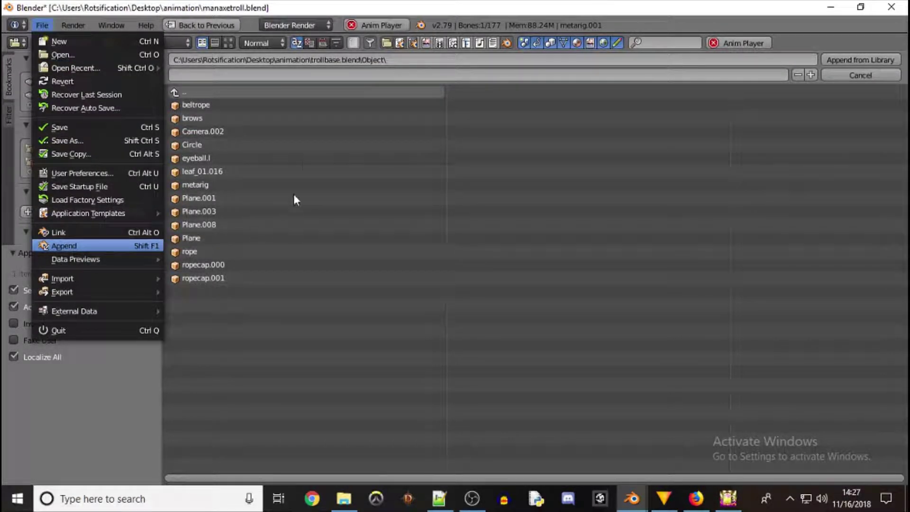
{"action": "double_click", "coordinate": [176, 93]}
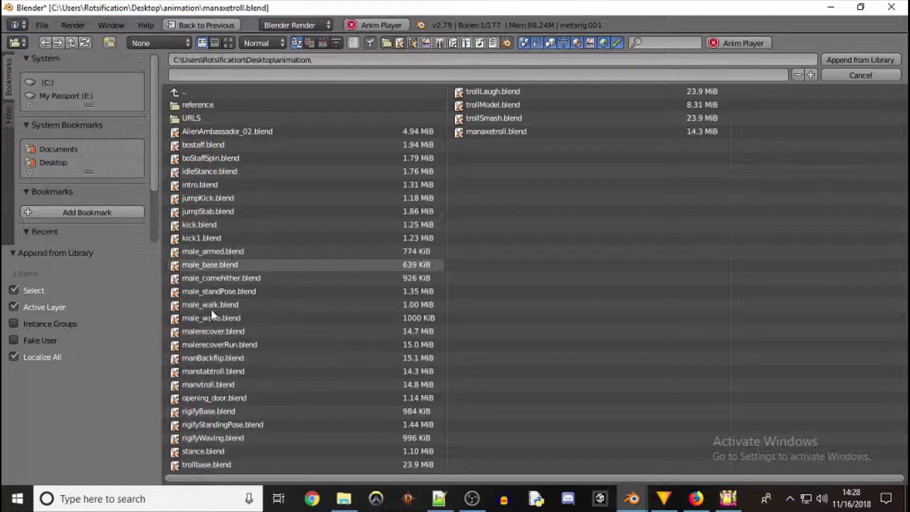
{"action": "double_click", "coordinate": [218, 208]}
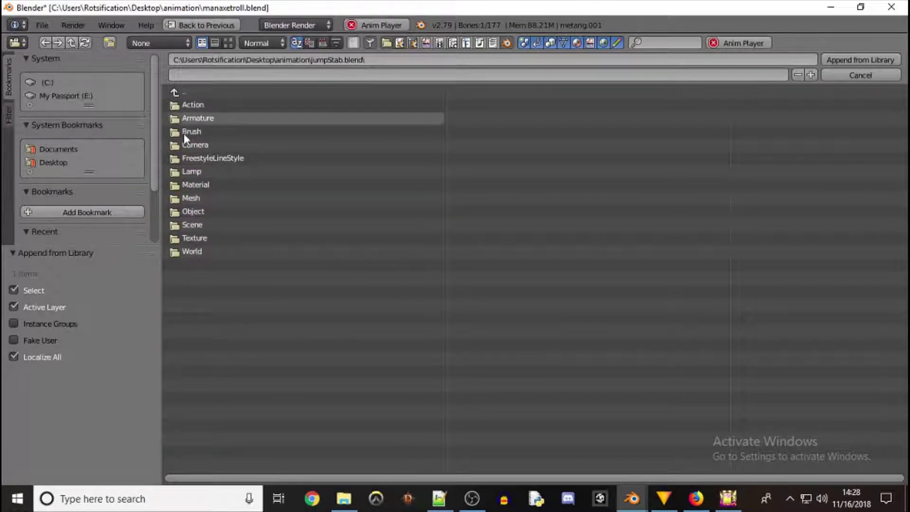
{"action": "left_click", "coordinate": [199, 213]}
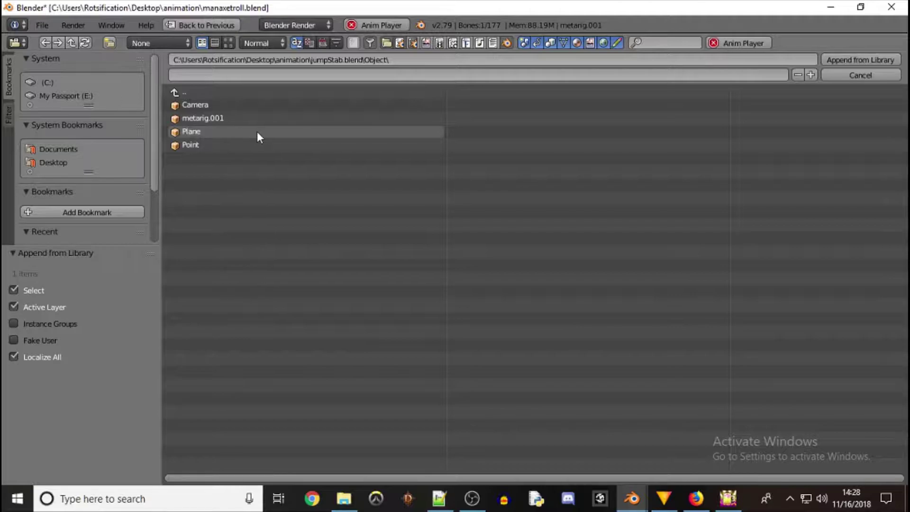
{"action": "left_click", "coordinate": [43, 26]}
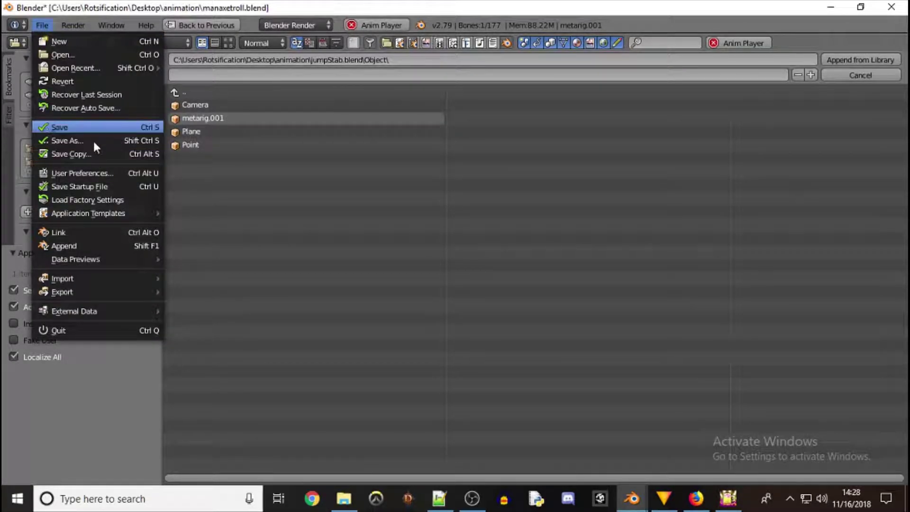
{"action": "key", "text": "Escape"}
{"action": "key", "text": "Escape"}
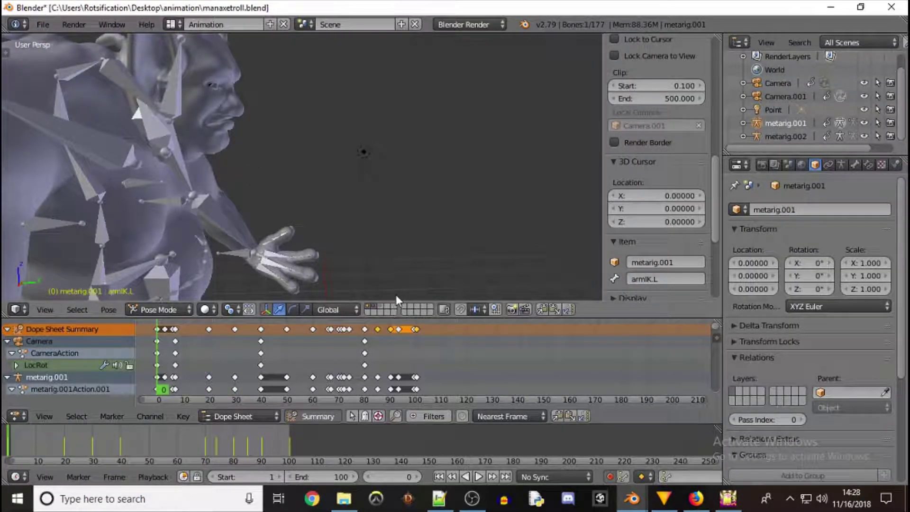
Step: Jump to frame 80, step forward nine frames, and inspect the pose from front and side views
{"action": "left_click", "coordinate": [367, 386]}
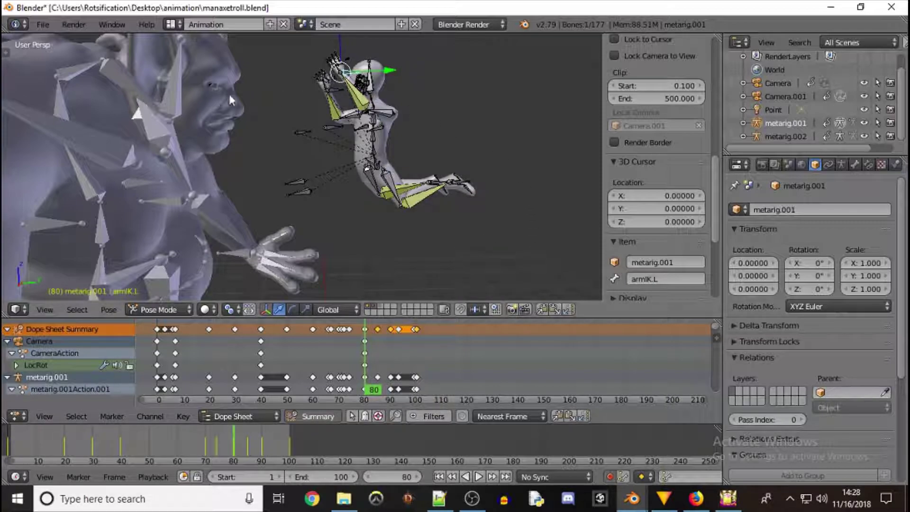
{"action": "scroll", "coordinate": [357, 178], "scroll_direction": "down", "scroll_amount": 5}
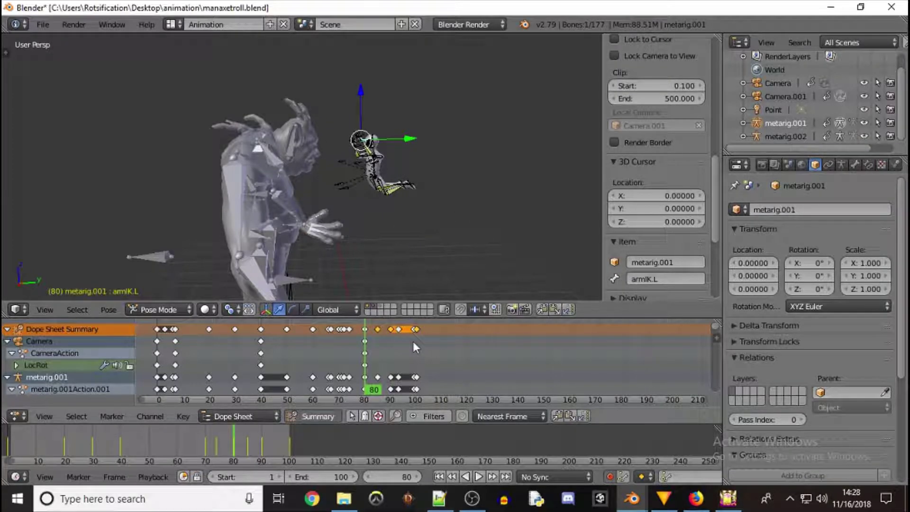
{"action": "left_click", "coordinate": [418, 476]}
{"action": "left_click", "coordinate": [418, 477]}
{"action": "left_click", "coordinate": [418, 476]}
{"action": "left_click", "coordinate": [418, 476]}
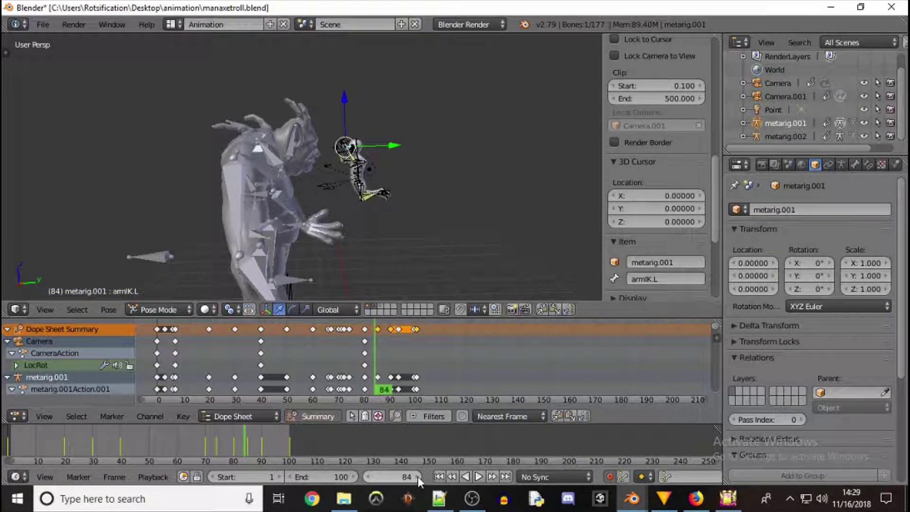
{"action": "left_click", "coordinate": [417, 476]}
{"action": "left_click", "coordinate": [417, 477]}
{"action": "left_click", "coordinate": [417, 476]}
{"action": "left_click", "coordinate": [418, 477]}
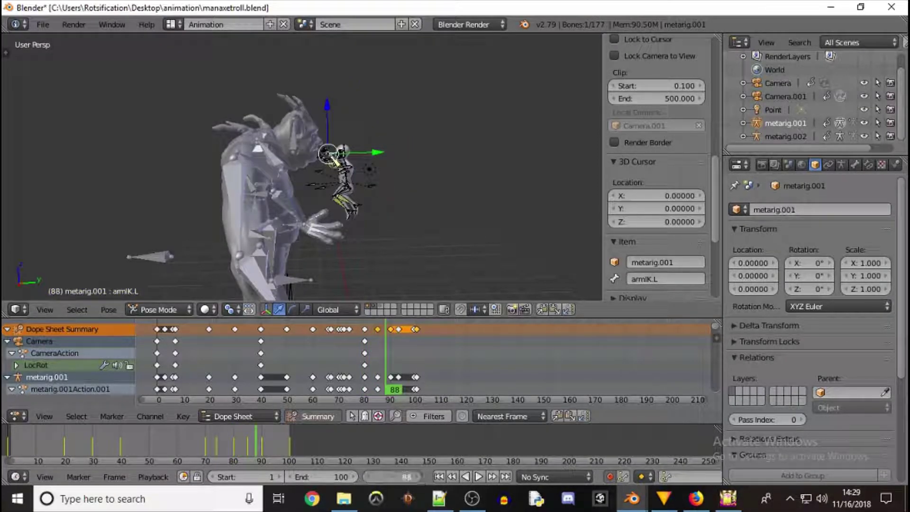
{"action": "left_click", "coordinate": [417, 477]}
{"action": "middle_click_drag", "start_coordinate": [371, 142], "coordinate": [226, 166]}
{"action": "scroll", "coordinate": [303, 157], "scroll_direction": "up", "scroll_amount": 5}
{"action": "middle_click_drag", "start_coordinate": [390, 186], "coordinate": [515, 190]}
{"action": "scroll", "coordinate": [517, 193], "scroll_direction": "up", "scroll_amount": 2}
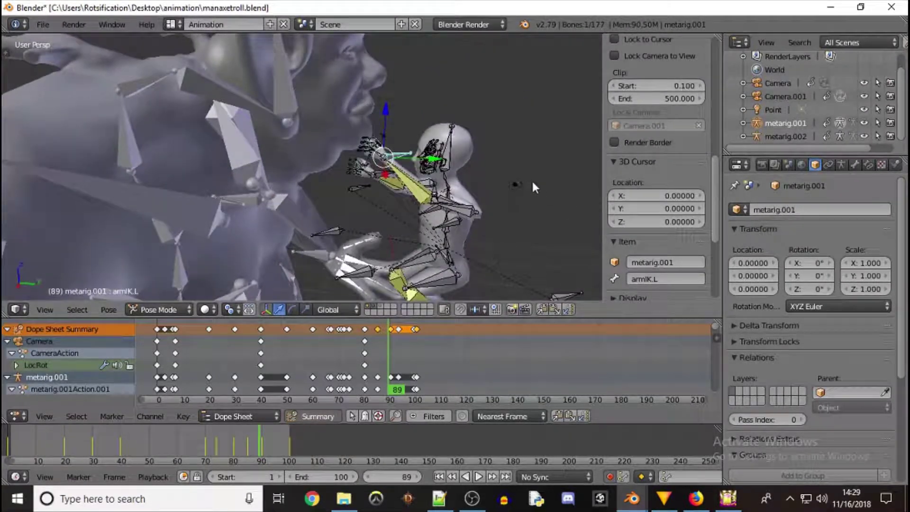
{"action": "scroll", "coordinate": [361, 180], "scroll_direction": "up", "scroll_amount": 2}
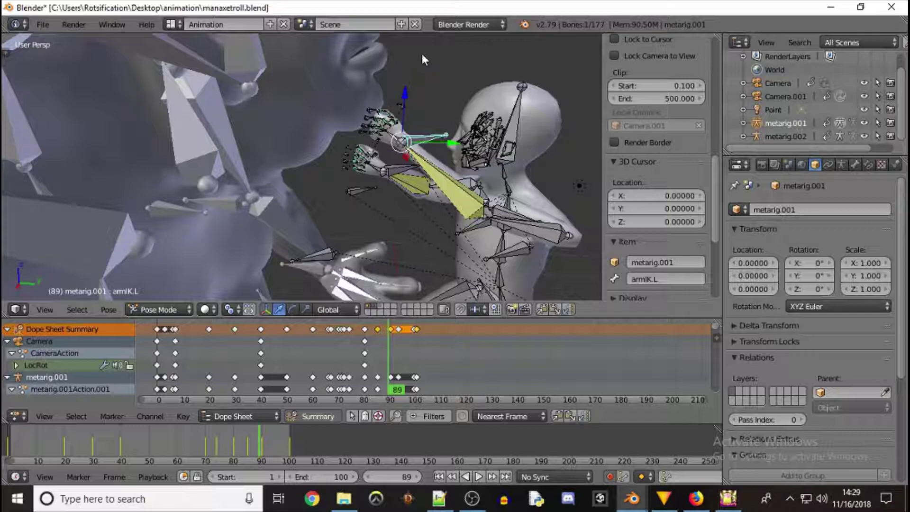
{"action": "scroll", "coordinate": [407, 105], "scroll_direction": "down", "scroll_amount": 4}
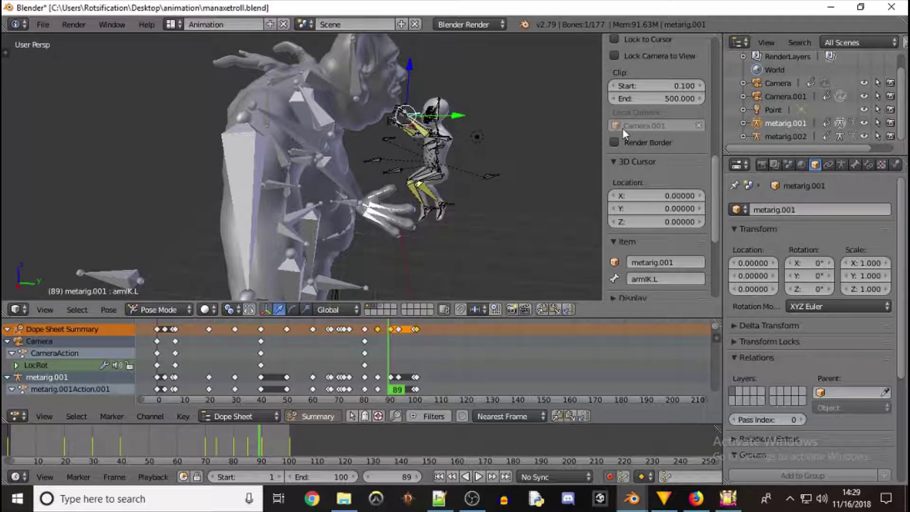
Step: Keep stepping forward frame by frame through the leap, settling on frame 100
{"action": "left_click", "coordinate": [417, 478]}
{"action": "left_click", "coordinate": [417, 477]}
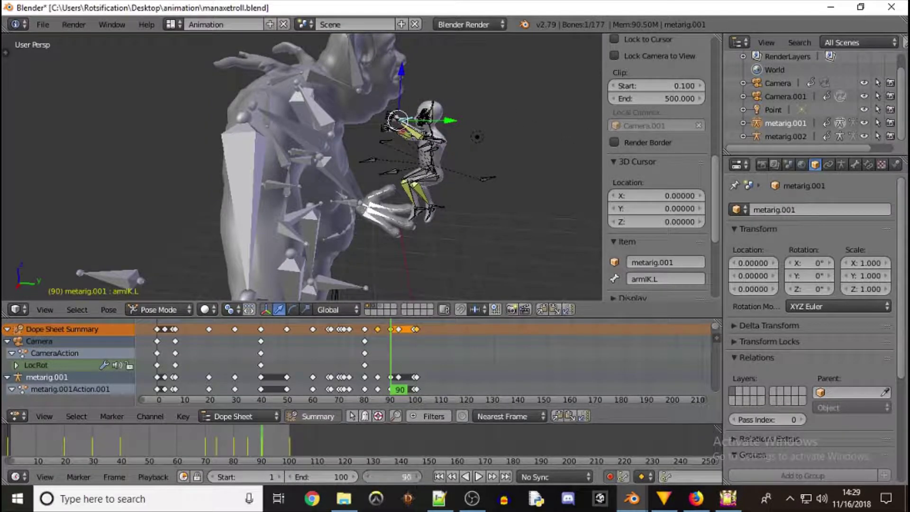
{"action": "left_click", "coordinate": [417, 478]}
{"action": "left_click", "coordinate": [418, 478]}
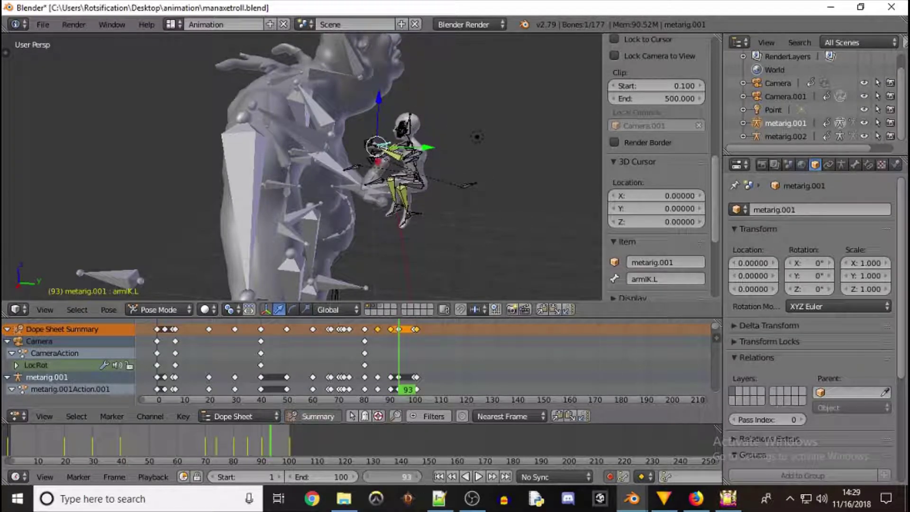
{"action": "left_click", "coordinate": [417, 478]}
{"action": "left_click", "coordinate": [417, 478]}
{"action": "left_click", "coordinate": [417, 478]}
{"action": "left_click", "coordinate": [418, 478]}
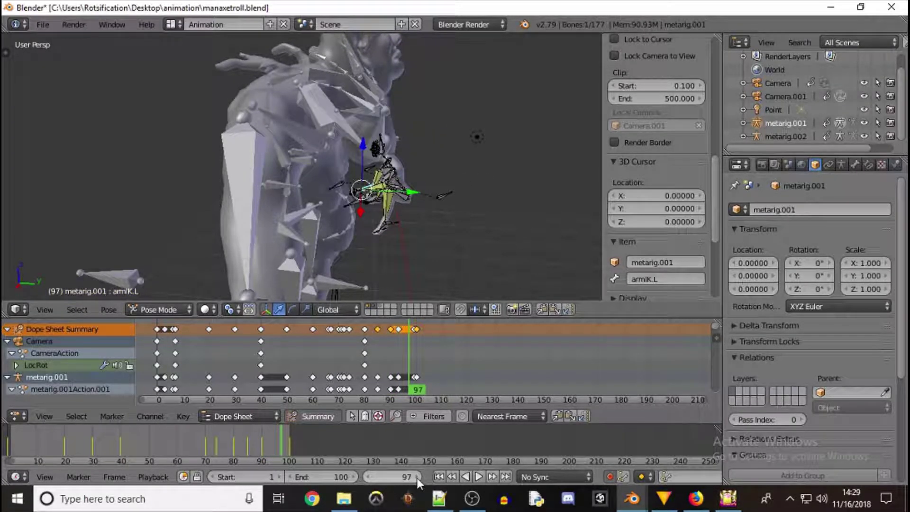
{"action": "left_click", "coordinate": [417, 477]}
{"action": "left_click", "coordinate": [417, 478]}
{"action": "left_click", "coordinate": [417, 477]}
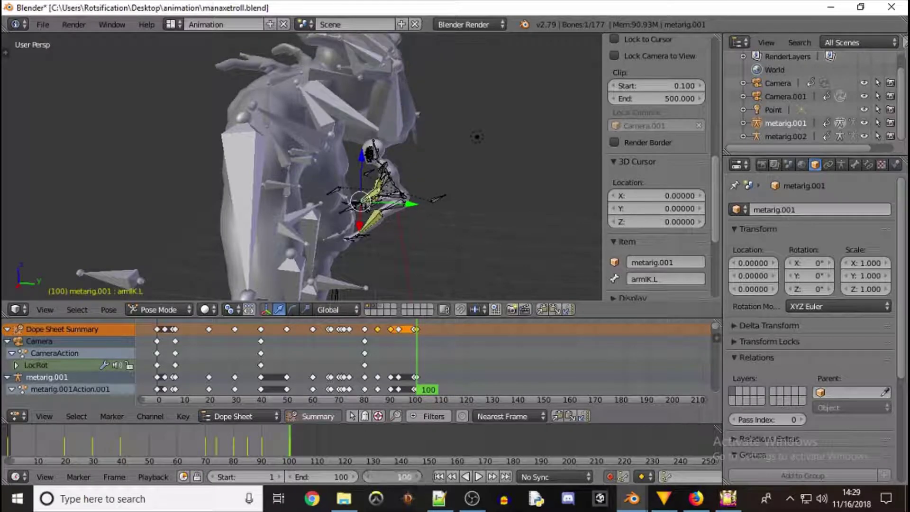
{"action": "left_click", "coordinate": [417, 479]}
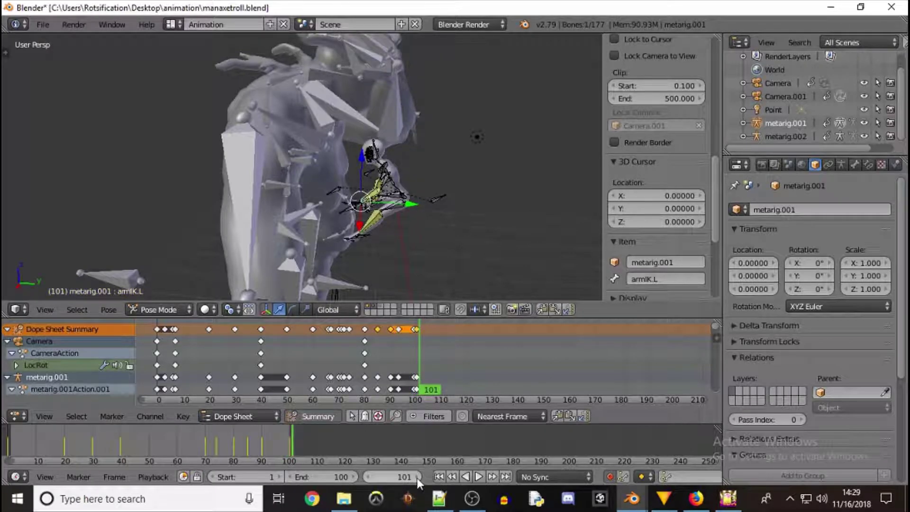
{"action": "left_click", "coordinate": [370, 477]}
{"action": "left_click", "coordinate": [369, 477]}
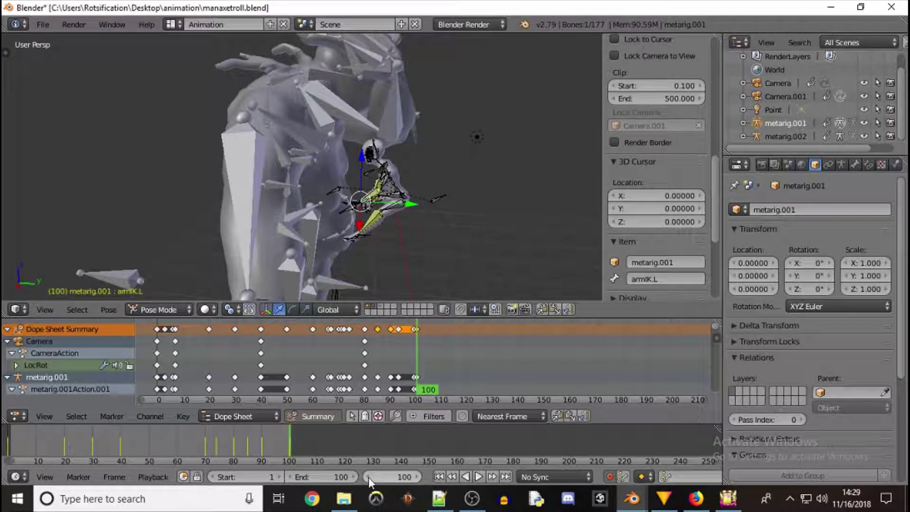
{"action": "left_click", "coordinate": [417, 477]}
Step: From a front view, step back and forth through the frames before 100, then jump to frame 50
{"action": "middle_click_drag", "start_coordinate": [452, 185], "coordinate": [465, 163]}
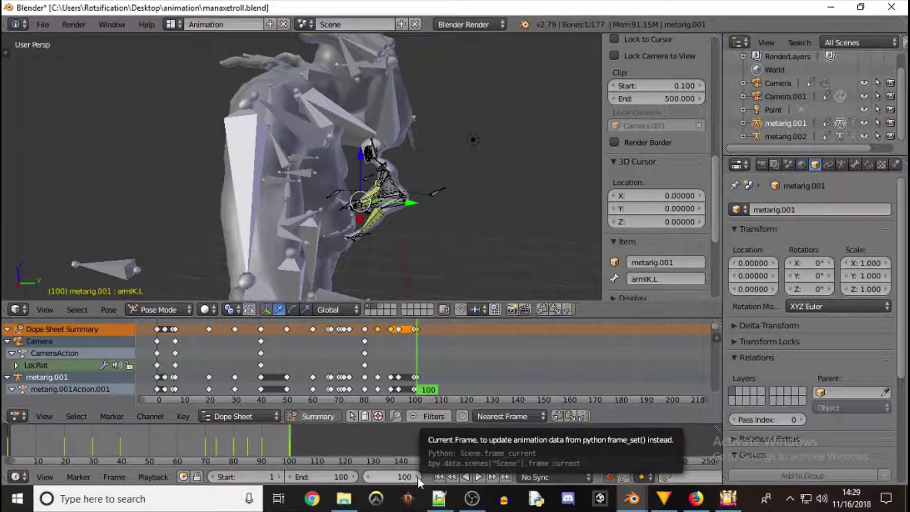
{"action": "left_click", "coordinate": [369, 478]}
{"action": "left_click", "coordinate": [368, 478]}
{"action": "left_click", "coordinate": [369, 478]}
{"action": "left_click", "coordinate": [368, 478]}
{"action": "left_click", "coordinate": [369, 478]}
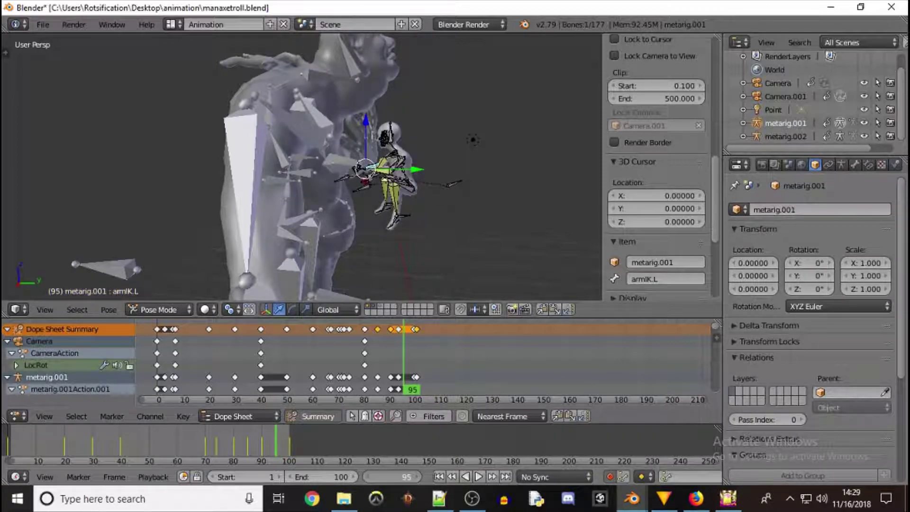
{"action": "left_click", "coordinate": [369, 478]}
{"action": "left_click", "coordinate": [369, 478]}
{"action": "left_click", "coordinate": [369, 477]}
{"action": "left_click", "coordinate": [368, 478]}
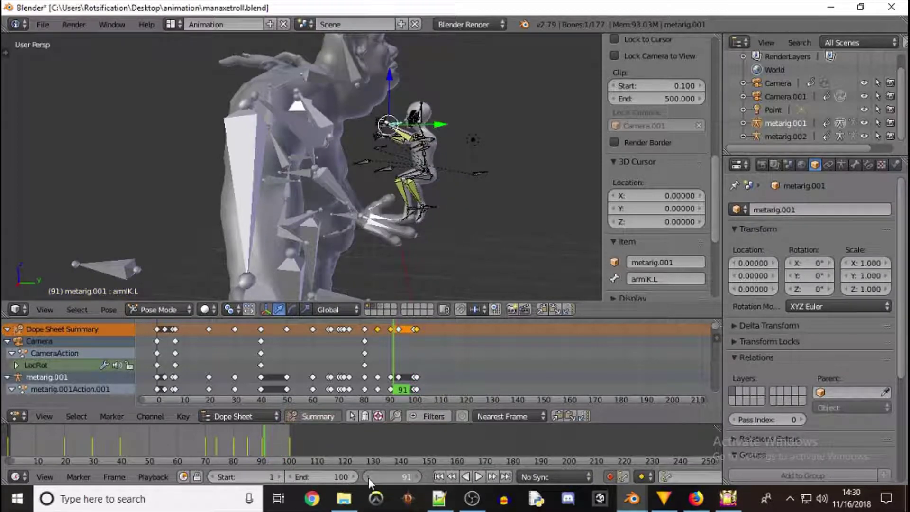
{"action": "left_click", "coordinate": [368, 478]}
{"action": "left_click", "coordinate": [368, 479]}
{"action": "left_click", "coordinate": [369, 478]}
{"action": "left_click", "coordinate": [369, 478]}
{"action": "left_click", "coordinate": [368, 479]}
{"action": "left_click", "coordinate": [368, 478]}
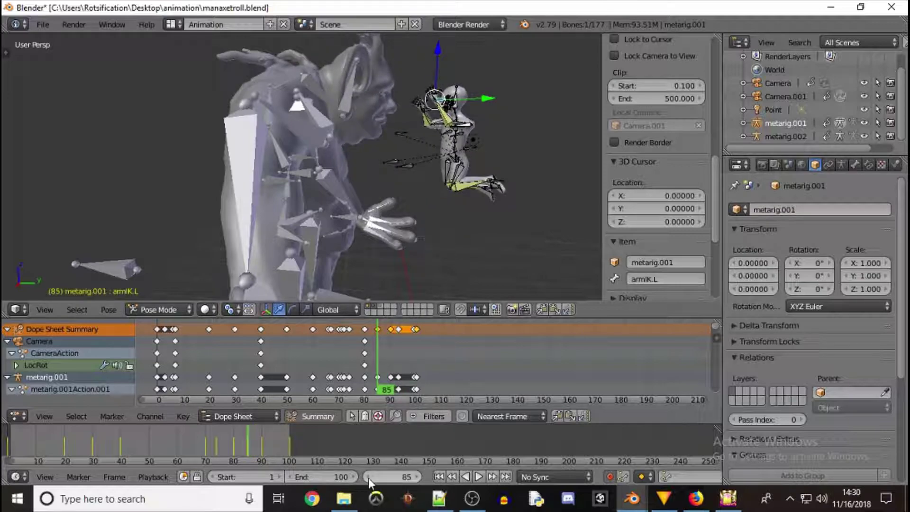
{"action": "left_click", "coordinate": [418, 479]}
{"action": "left_click", "coordinate": [417, 478]}
{"action": "left_click", "coordinate": [418, 478]}
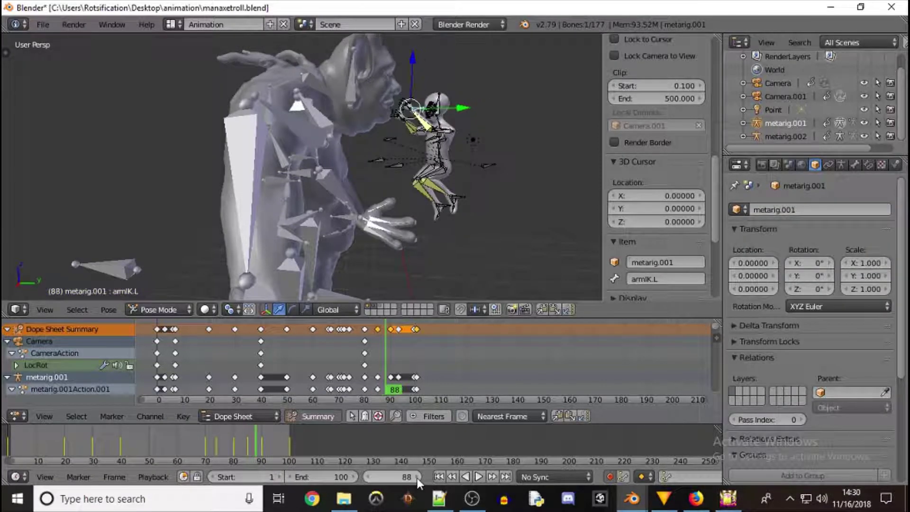
{"action": "left_click", "coordinate": [368, 476]}
{"action": "left_click", "coordinate": [368, 477]}
{"action": "left_click", "coordinate": [368, 477]}
{"action": "left_click", "coordinate": [368, 476]}
{"action": "left_click", "coordinate": [368, 476]}
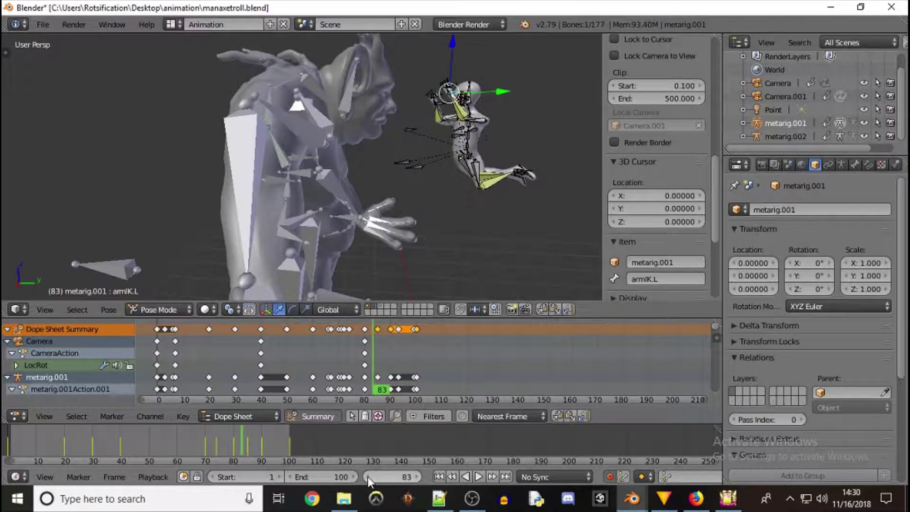
{"action": "left_click", "coordinate": [367, 477]}
{"action": "left_click", "coordinate": [368, 476]}
{"action": "left_click", "coordinate": [368, 476]}
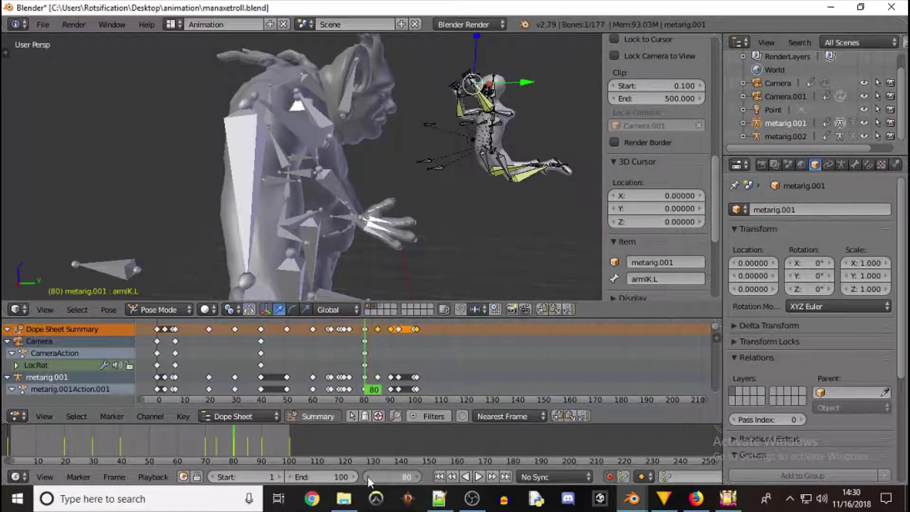
{"action": "left_click", "coordinate": [368, 477]}
{"action": "left_click", "coordinate": [286, 388]}
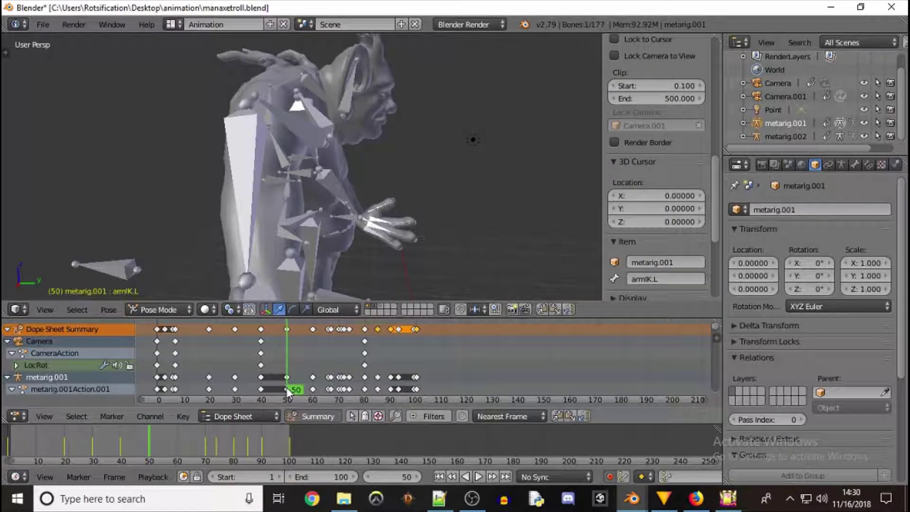
Step: Orbit and pan the view to a low side view of the troll and character
{"action": "scroll", "coordinate": [488, 282], "scroll_direction": "down", "scroll_amount": 5}
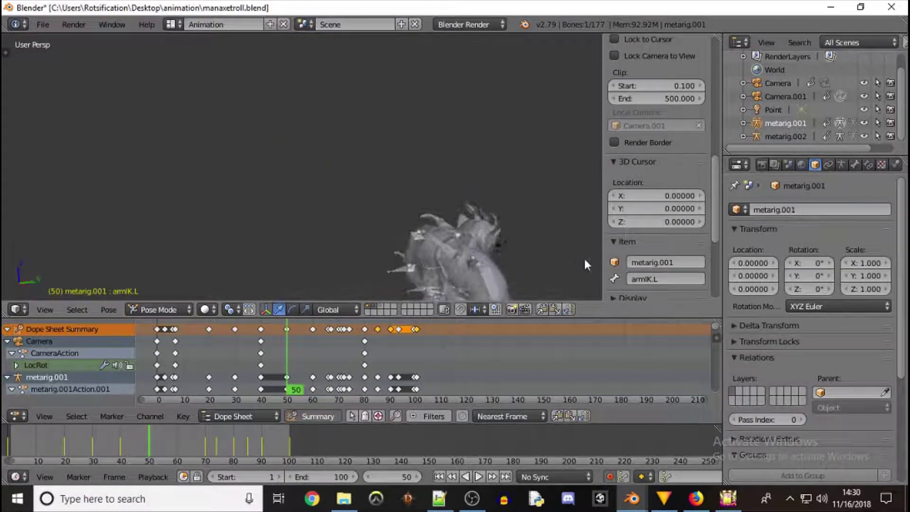
{"action": "middle_click_drag", "start_coordinate": [584, 256], "coordinate": [359, 113]}
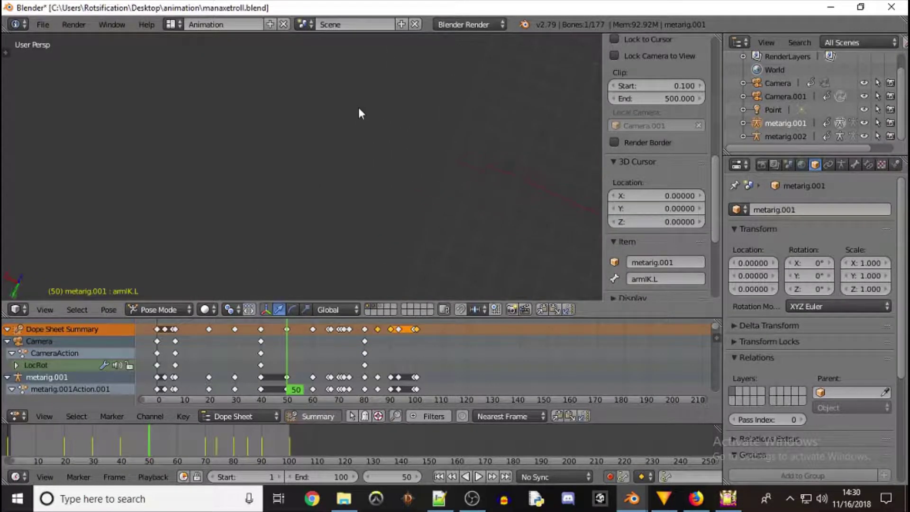
{"action": "middle_click_drag", "start_coordinate": [422, 155], "coordinate": [501, 205]}
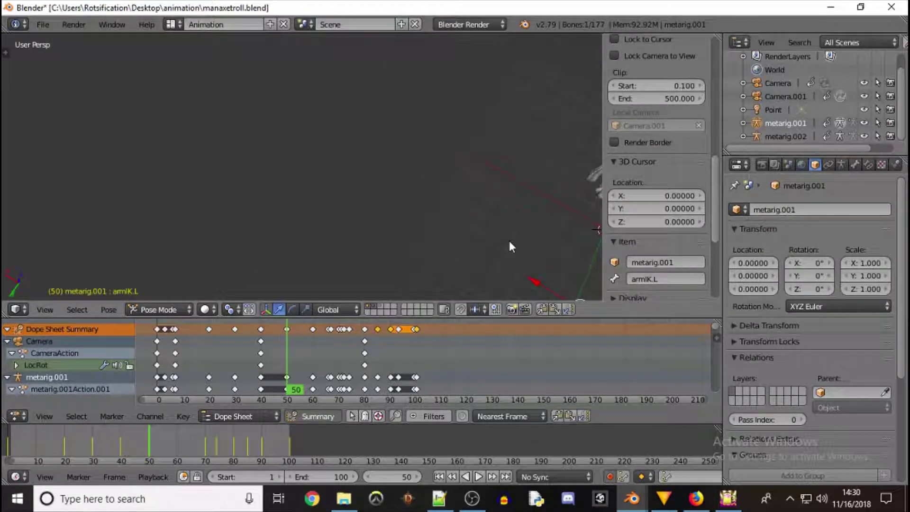
{"action": "middle_click_drag", "start_coordinate": [509, 241], "coordinate": [350, 161], "text": "shift"}
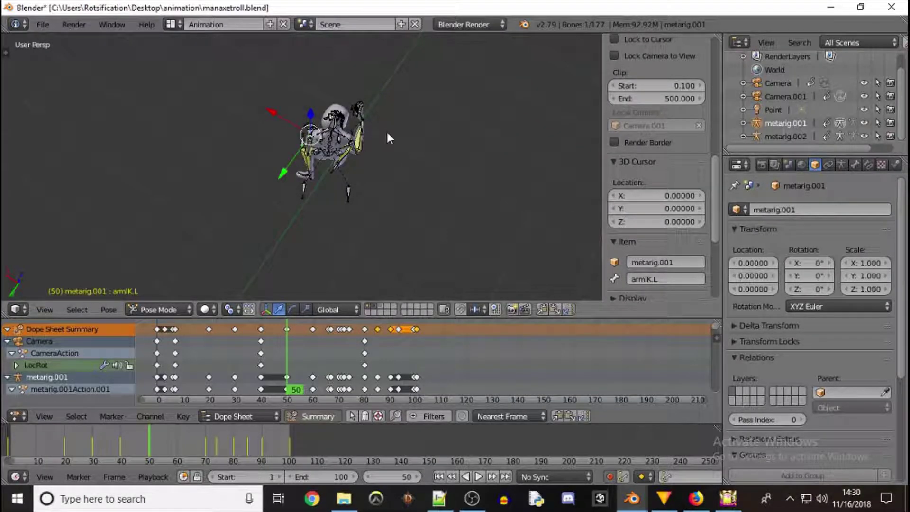
{"action": "middle_click_drag", "start_coordinate": [386, 130], "coordinate": [230, 302]}
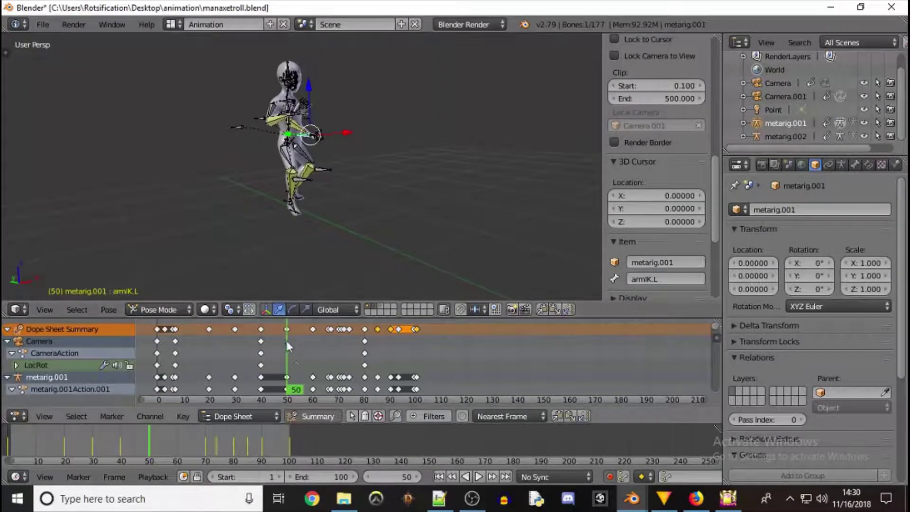
Step: Step the animation forward from frame 50 to 68 and frame the view on the rig
{"action": "left_click_drag", "start_coordinate": [417, 478], "coordinate": [434, 477]}
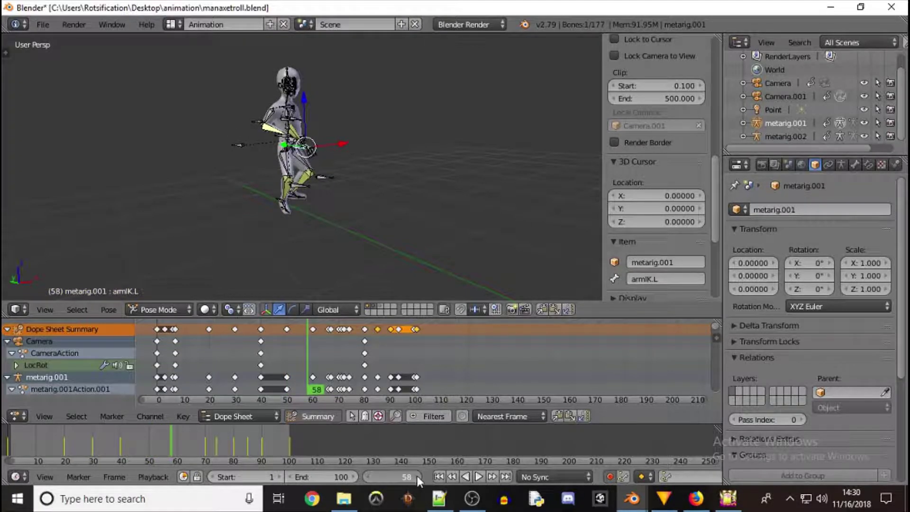
{"action": "left_click", "coordinate": [417, 476]}
{"action": "left_click", "coordinate": [417, 475]}
{"action": "left_click", "coordinate": [417, 476]}
{"action": "left_click", "coordinate": [417, 476]}
{"action": "left_click", "coordinate": [418, 476]}
{"action": "left_click", "coordinate": [418, 476]}
{"action": "left_click", "coordinate": [417, 476]}
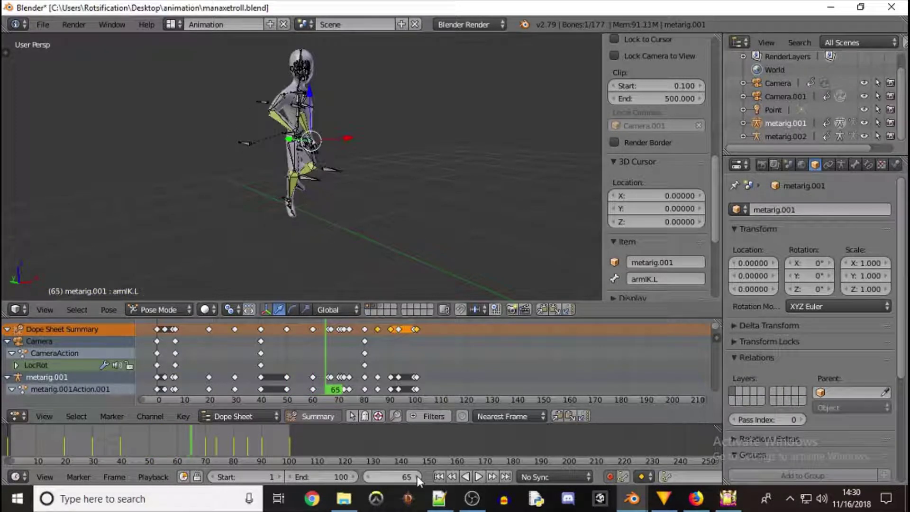
{"action": "left_click", "coordinate": [417, 476]}
{"action": "left_click", "coordinate": [417, 476]}
{"action": "left_click", "coordinate": [418, 476]}
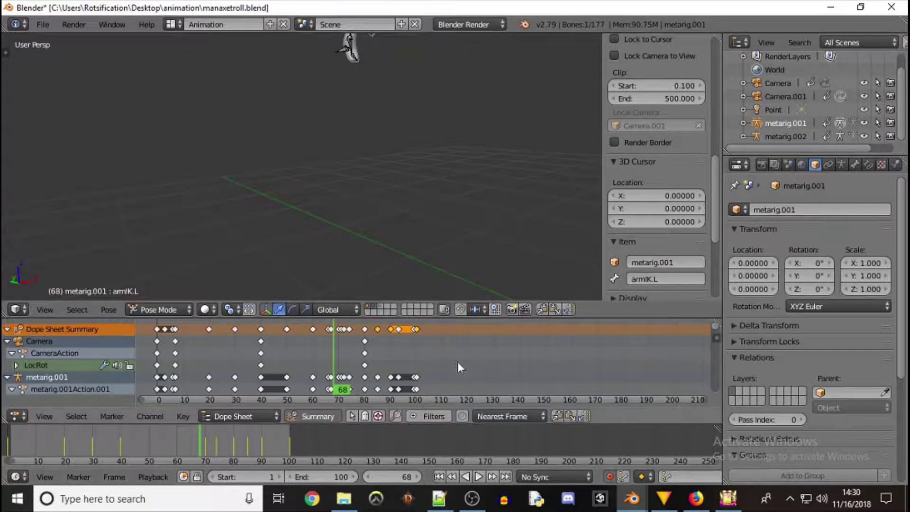
{"action": "key", "text": "KP_Decimal"}
Step: Step the animation forward frame by frame from 68 to 82
{"action": "middle_click_drag", "start_coordinate": [364, 115], "coordinate": [452, 132]}
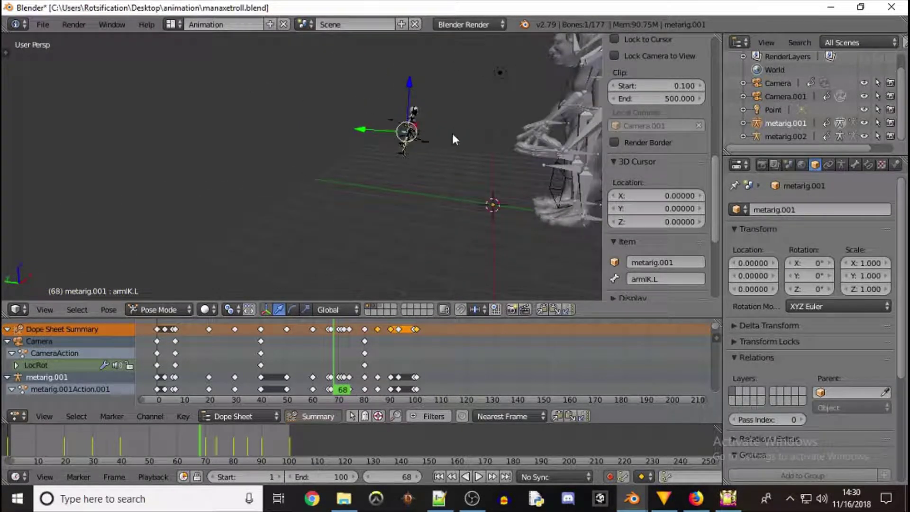
{"action": "left_click", "coordinate": [417, 477]}
{"action": "left_click", "coordinate": [417, 478]}
{"action": "left_click", "coordinate": [418, 477]}
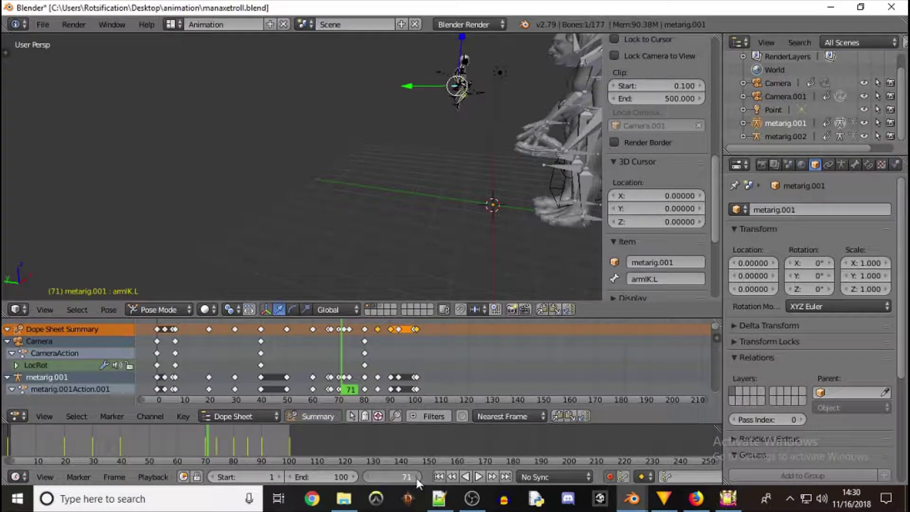
{"action": "left_click", "coordinate": [418, 477]}
{"action": "left_click", "coordinate": [417, 477]}
{"action": "left_click", "coordinate": [418, 477]}
{"action": "left_click", "coordinate": [418, 478]}
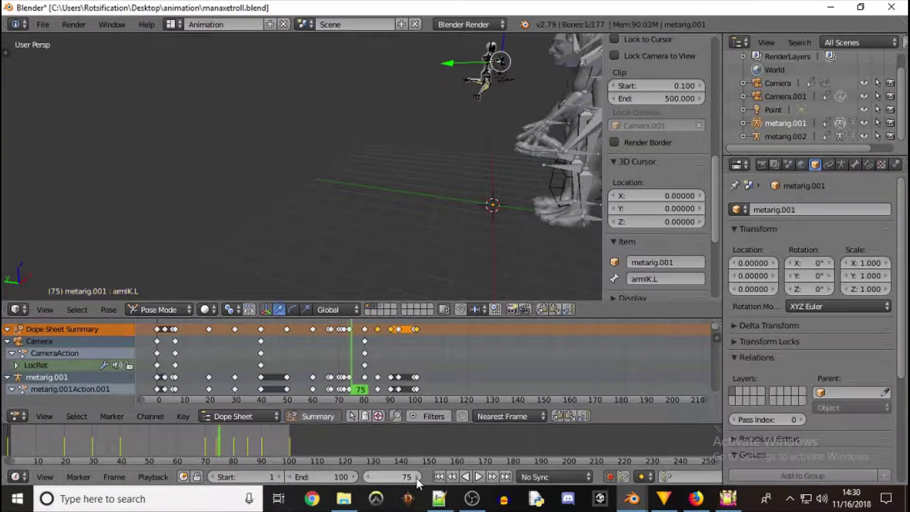
{"action": "left_click", "coordinate": [417, 477]}
{"action": "left_click", "coordinate": [417, 477]}
{"action": "left_click", "coordinate": [417, 477]}
{"action": "left_click", "coordinate": [417, 477]}
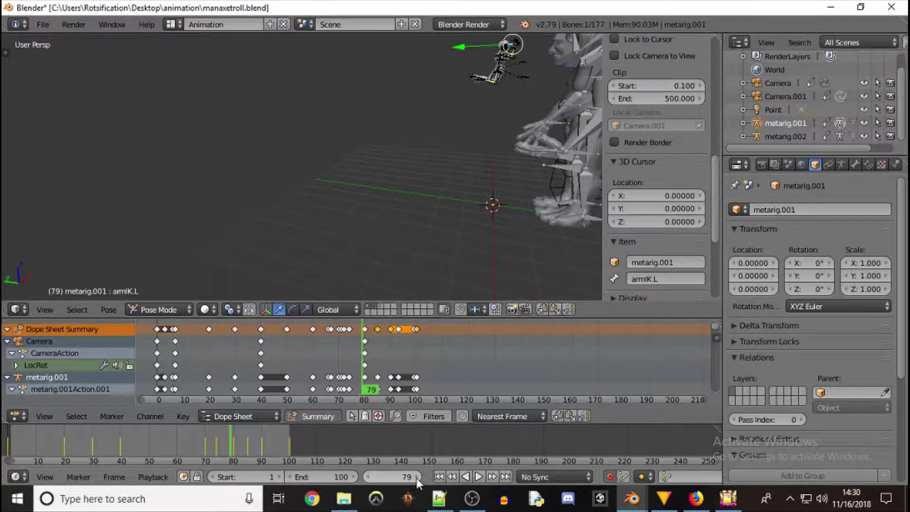
{"action": "left_click", "coordinate": [418, 477]}
{"action": "left_click", "coordinate": [418, 476]}
{"action": "left_click", "coordinate": [418, 478]}
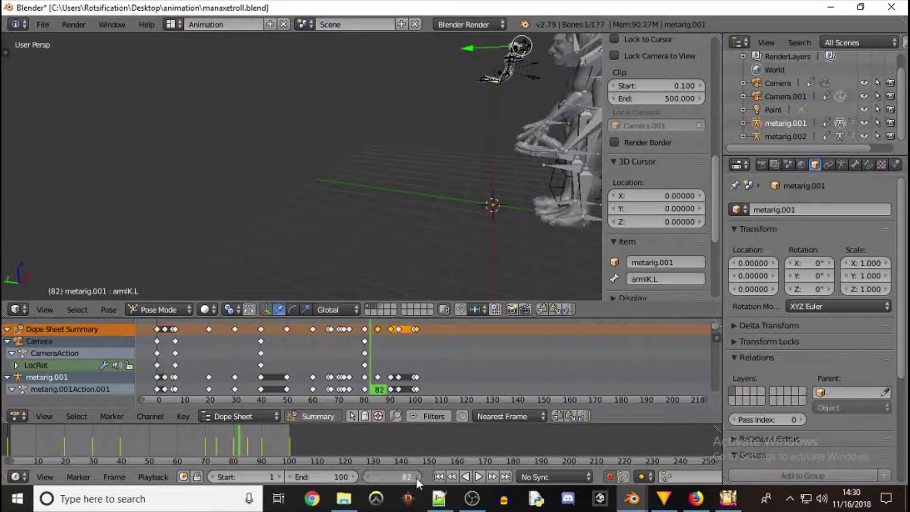
Step: Continue stepping from frame 82 to 102, then orbit around the character and troll
{"action": "left_click", "coordinate": [416, 478]}
{"action": "left_click", "coordinate": [417, 477]}
{"action": "left_click", "coordinate": [417, 478]}
{"action": "left_click", "coordinate": [416, 477]}
{"action": "left_click", "coordinate": [416, 478]}
{"action": "left_click", "coordinate": [416, 478]}
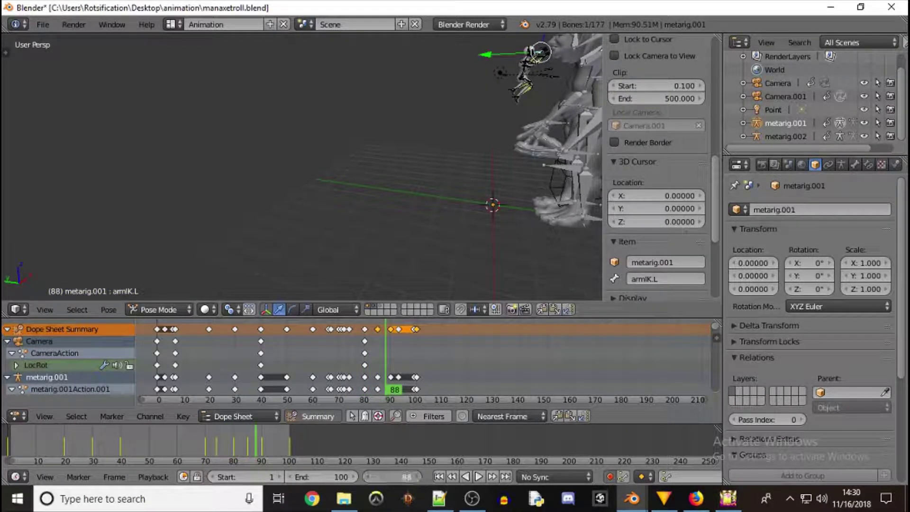
{"action": "left_click", "coordinate": [416, 478]}
{"action": "left_click", "coordinate": [416, 478]}
{"action": "left_click", "coordinate": [417, 478]}
{"action": "left_click", "coordinate": [416, 478]}
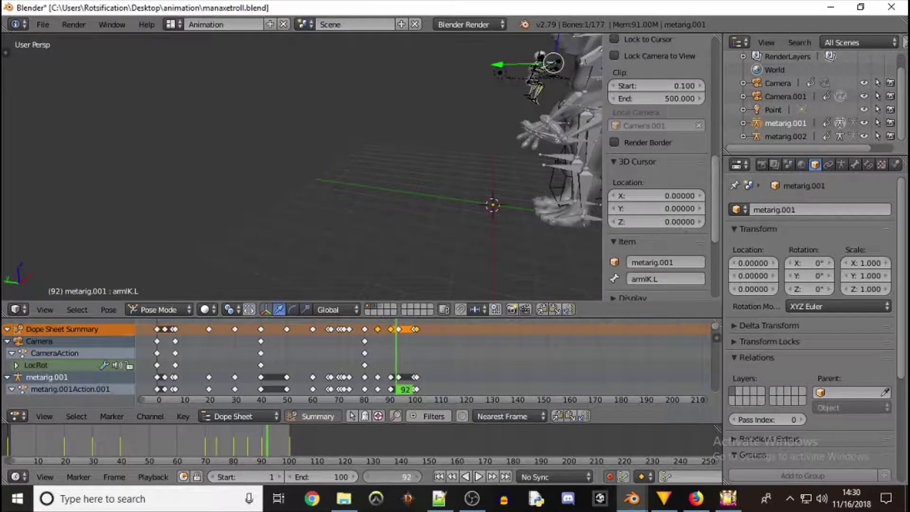
{"action": "left_click", "coordinate": [417, 477]}
{"action": "left_click", "coordinate": [416, 478]}
{"action": "left_click", "coordinate": [417, 478]}
{"action": "left_click", "coordinate": [417, 478]}
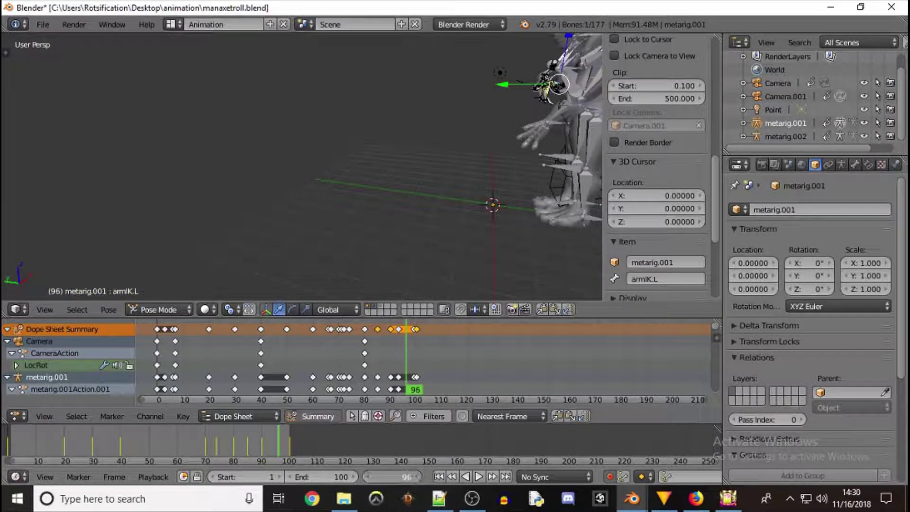
{"action": "left_click", "coordinate": [416, 478]}
{"action": "left_click", "coordinate": [416, 478]}
{"action": "left_click", "coordinate": [417, 478]}
{"action": "left_click", "coordinate": [417, 478]}
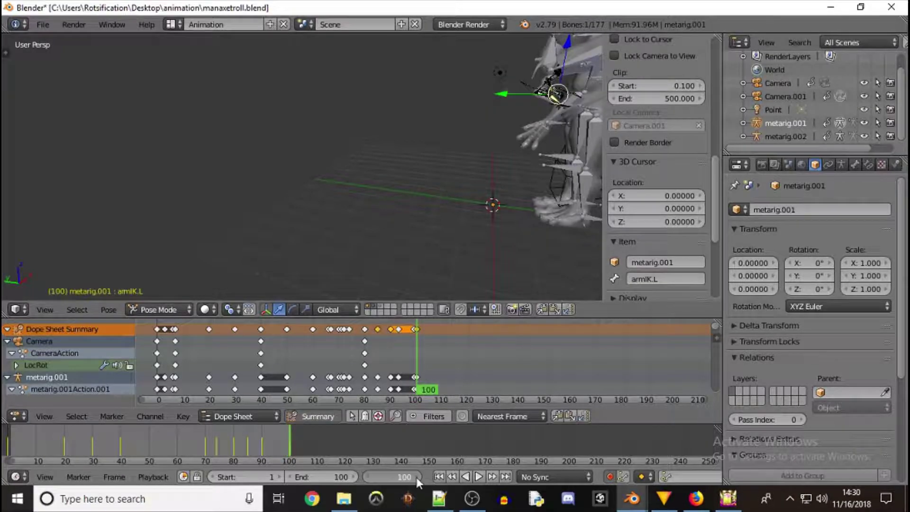
{"action": "left_click", "coordinate": [416, 477]}
{"action": "left_click", "coordinate": [416, 477]}
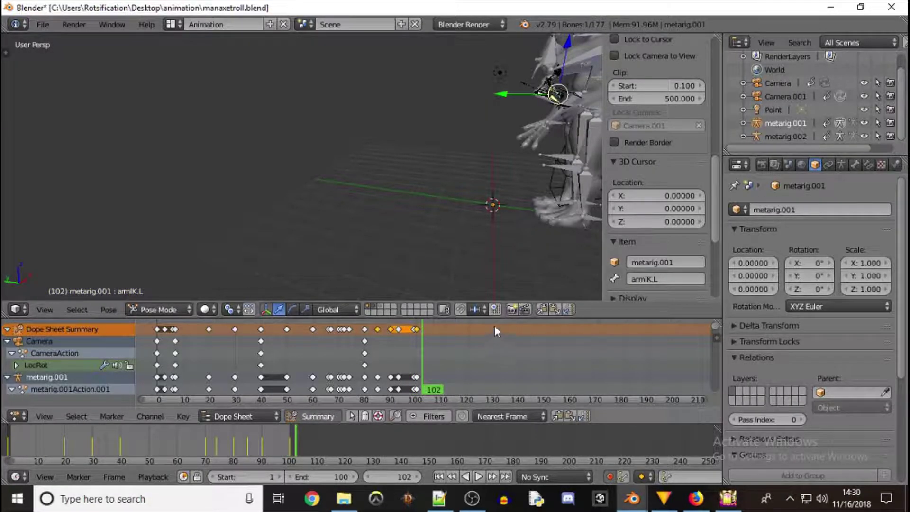
{"action": "middle_click_drag", "start_coordinate": [402, 147], "coordinate": [589, 148]}
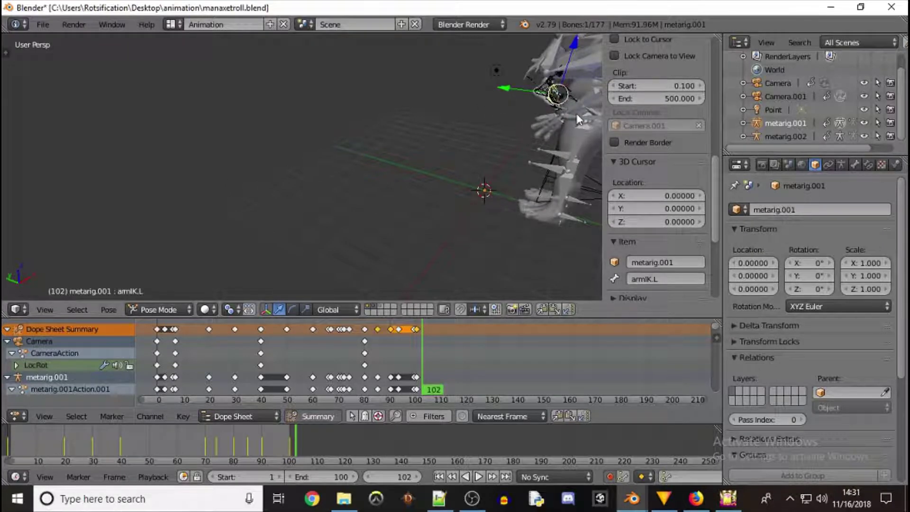
Step: Zoom and orbit the viewport until the troll's belly and pelvis bones fill the view
{"action": "scroll", "coordinate": [557, 130], "scroll_direction": "down", "scroll_amount": 5}
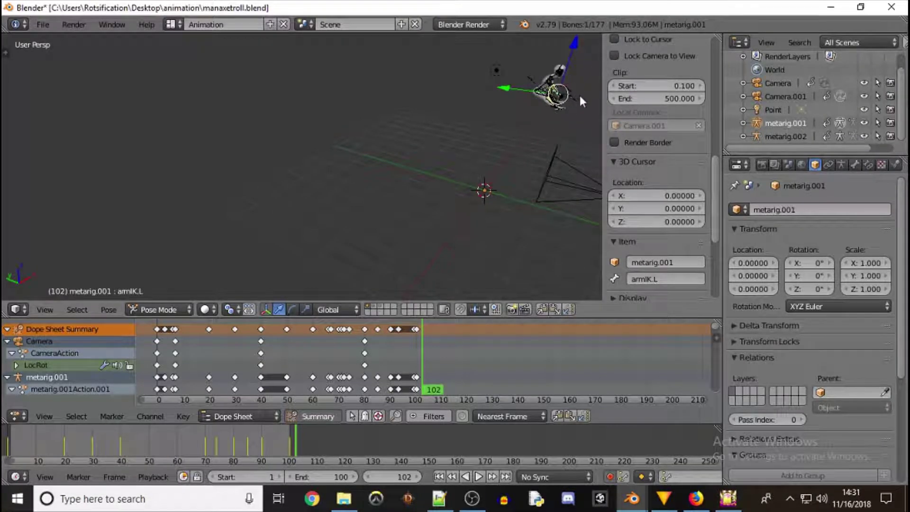
{"action": "scroll", "coordinate": [565, 93], "scroll_direction": "up", "scroll_amount": 5}
{"action": "middle_click_drag", "start_coordinate": [542, 74], "coordinate": [492, 85]}
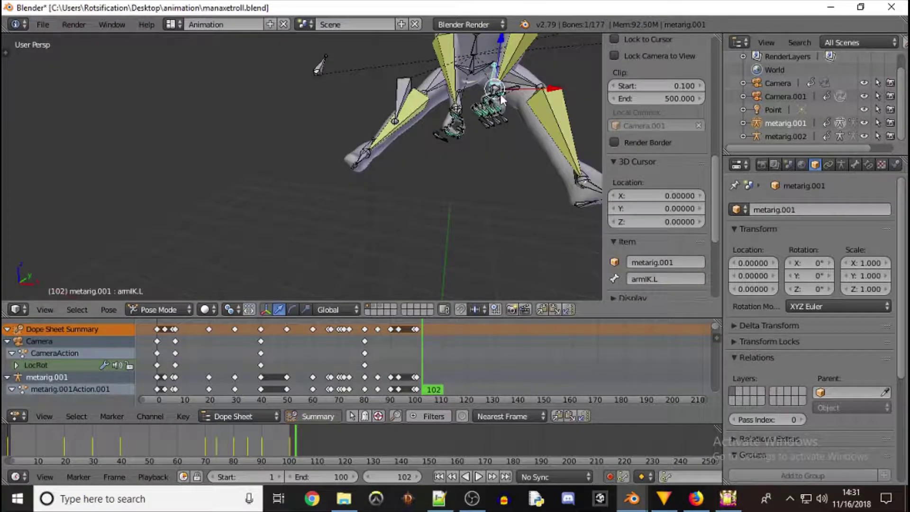
{"action": "middle_click_drag", "start_coordinate": [500, 94], "coordinate": [250, 77]}
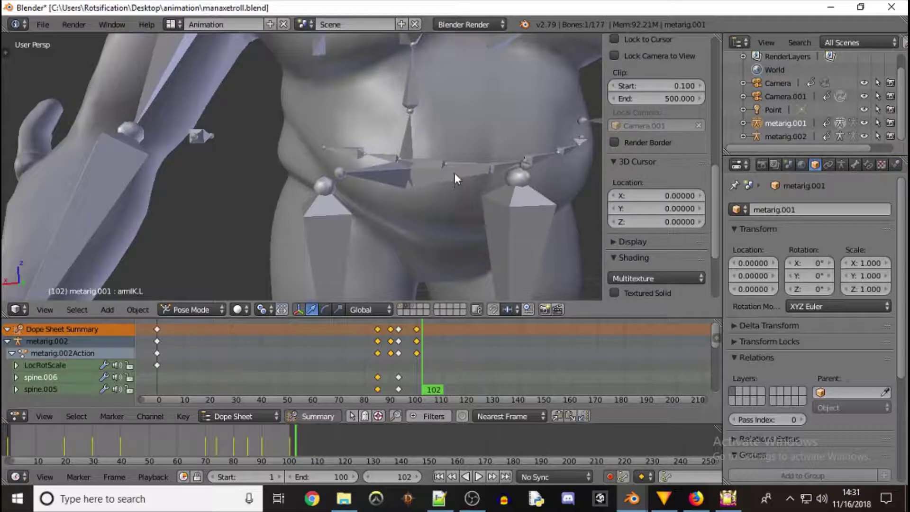
Step: Select the troll's rig metarig.002 and switch it into Pose Mode
{"action": "key", "text": "ctrl+Tab"}
{"action": "right_click", "coordinate": [455, 163]}
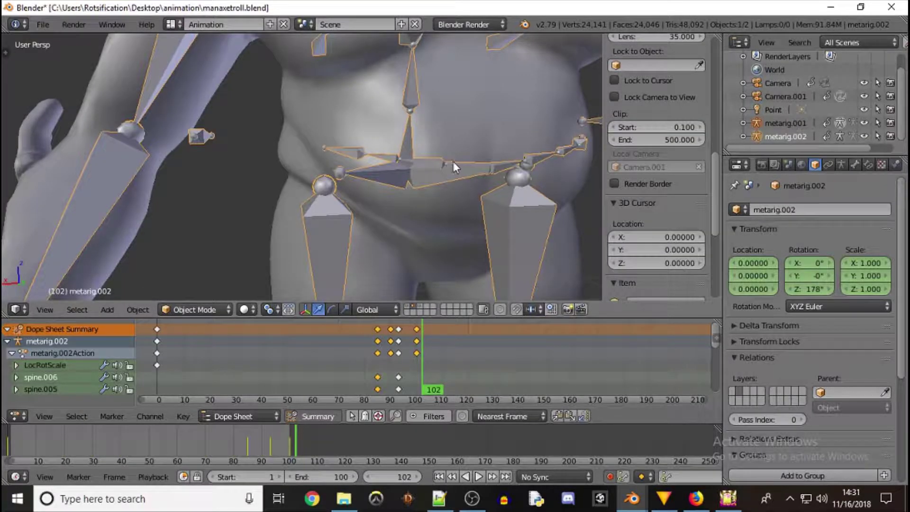
{"action": "left_click", "coordinate": [218, 308]}
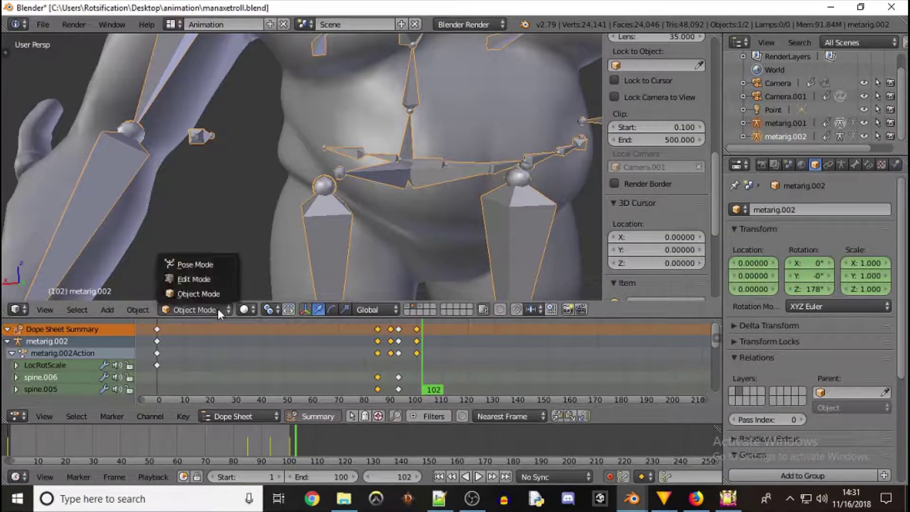
{"action": "left_click", "coordinate": [216, 265]}
Step: Select pelvis.R.001 and a neighbouring belly bone, and nudge them slightly along Z
{"action": "right_click", "coordinate": [482, 166]}
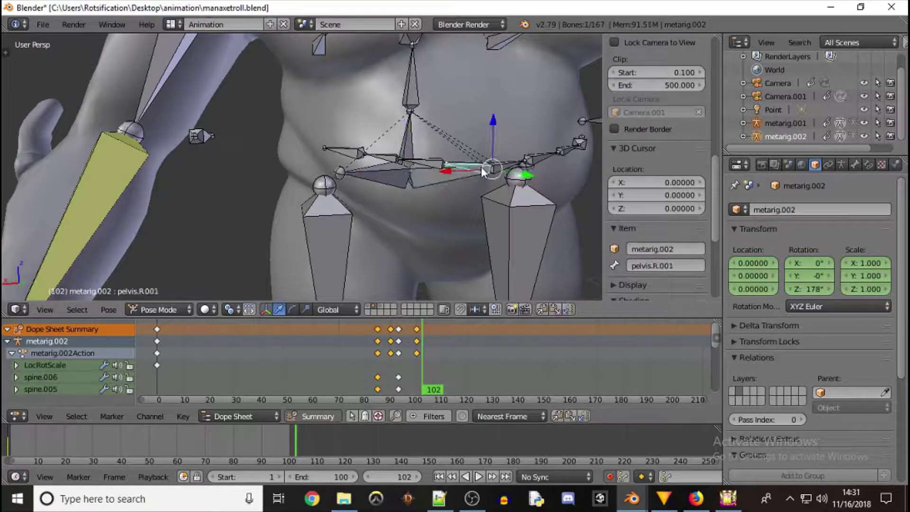
{"action": "right_click", "coordinate": [417, 175], "text": "shift"}
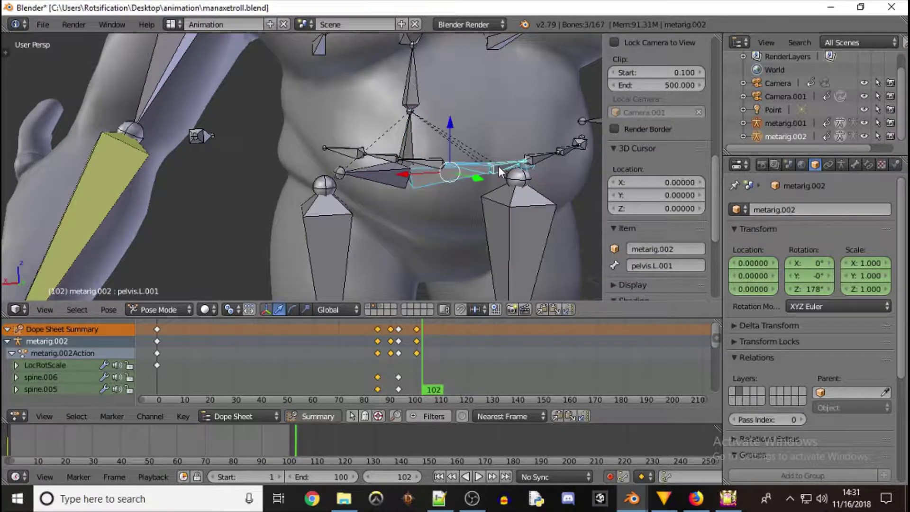
{"action": "right_click", "coordinate": [431, 181], "text": "shift"}
{"action": "right_click", "coordinate": [431, 181], "text": "shift"}
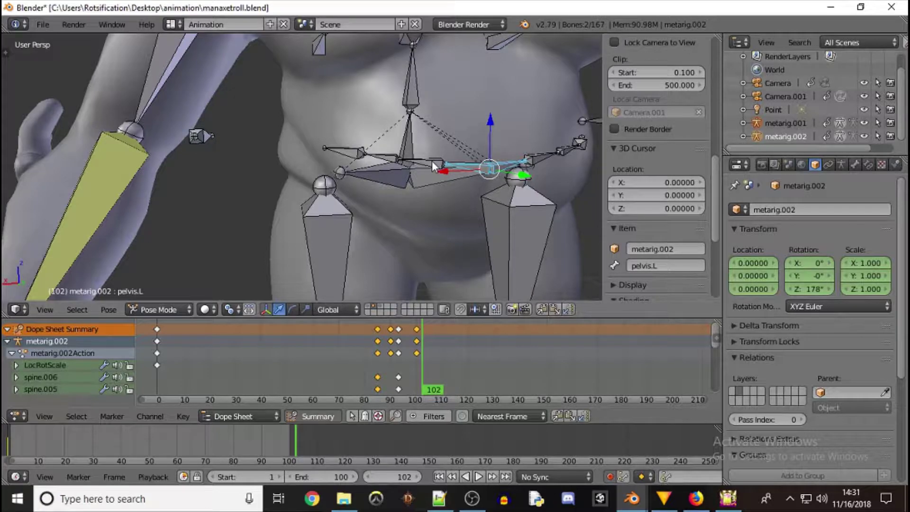
{"action": "left_click_drag", "start_coordinate": [493, 122], "coordinate": [496, 115]}
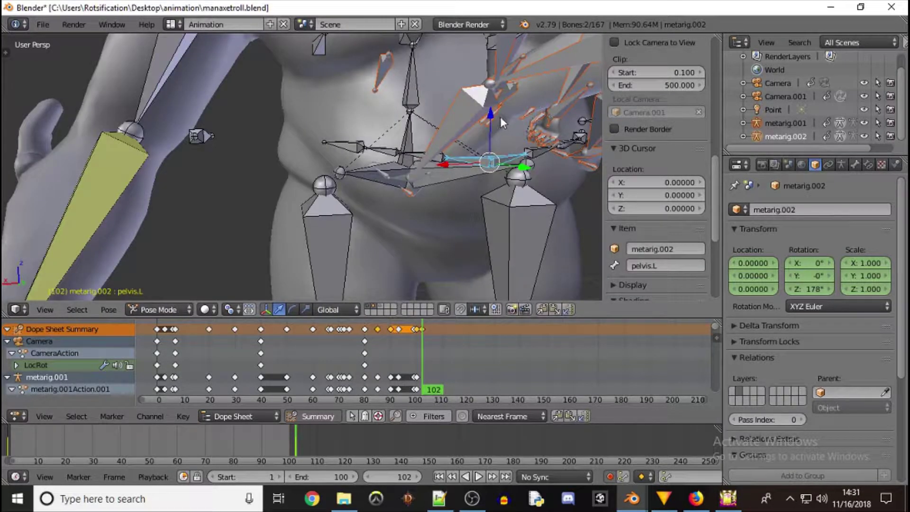
{"action": "mouse_move", "coordinate": [491, 115]}
{"action": "left_mouse_down"}
{"action": "mouse_move", "coordinate": [492, 99]}
{"action": "mouse_move", "coordinate": [484, 110]}
{"action": "left_mouse_up"}
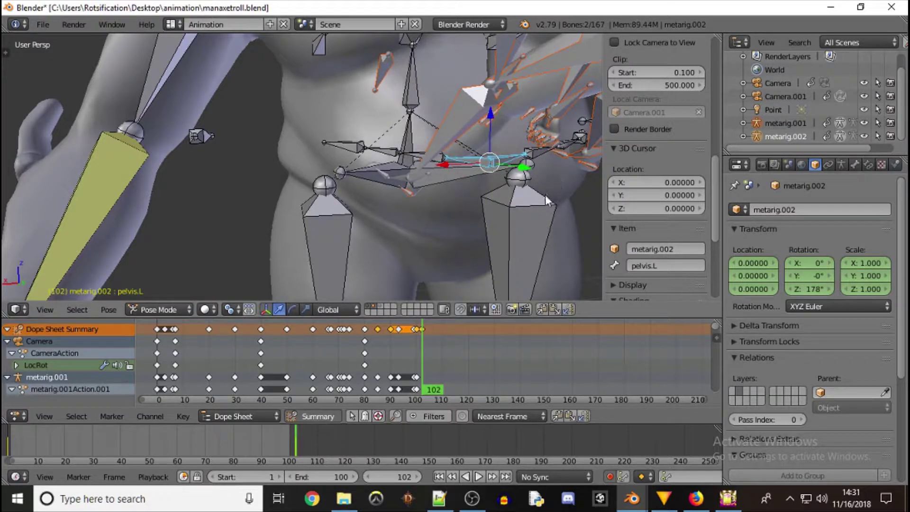